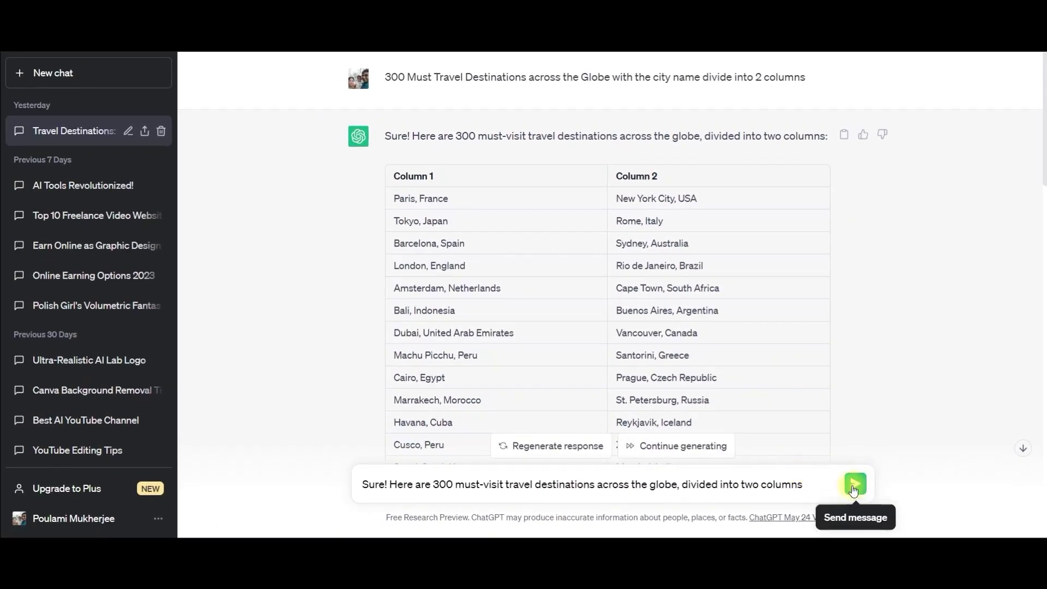
{"action": "scroll", "coordinate": [804, 355], "scroll_direction": "down", "scroll_amount": 3}
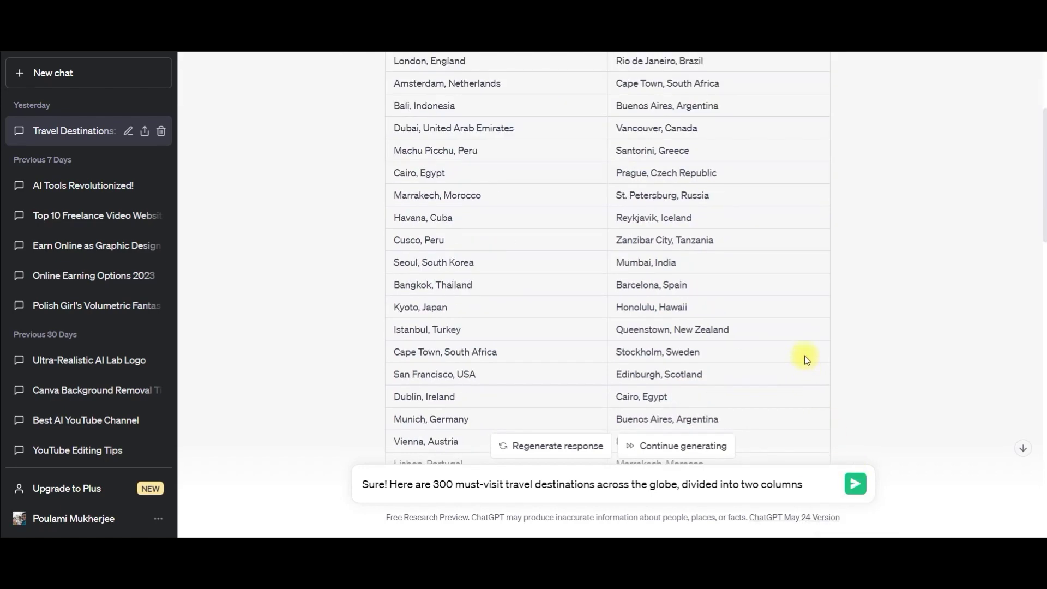
{"action": "scroll", "coordinate": [803, 366], "scroll_direction": "down", "scroll_amount": 3}
{"action": "scroll", "coordinate": [810, 391], "scroll_direction": "up", "scroll_amount": 4}
{"action": "scroll", "coordinate": [810, 390], "scroll_direction": "up", "scroll_amount": 1}
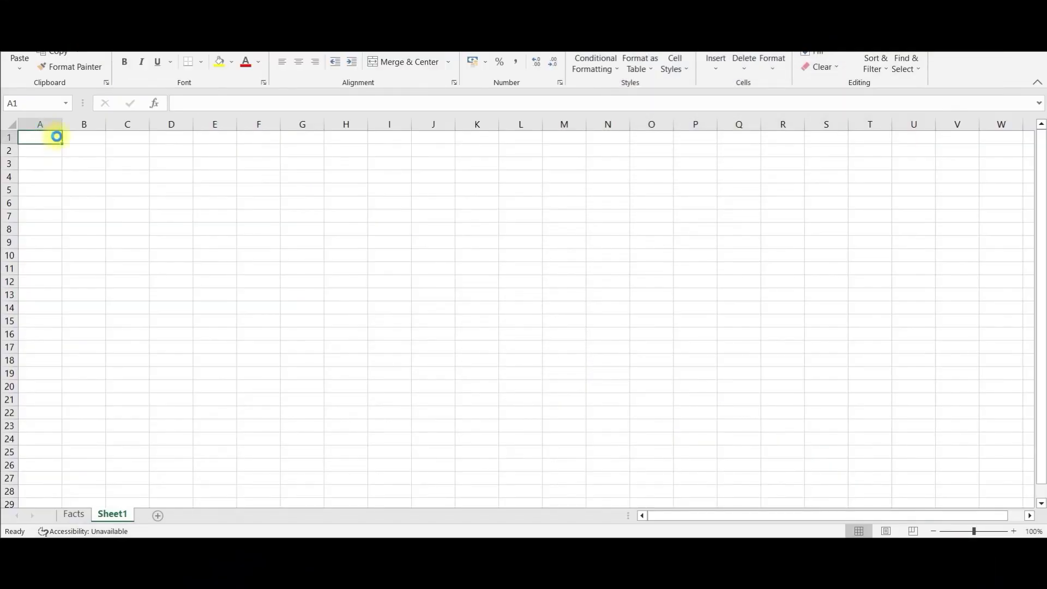
- Paste the destinations table into A1 and save it as Fact1s.csv (CSV Comma delimited)
{"action": "key", "text": "ctrl+v"}
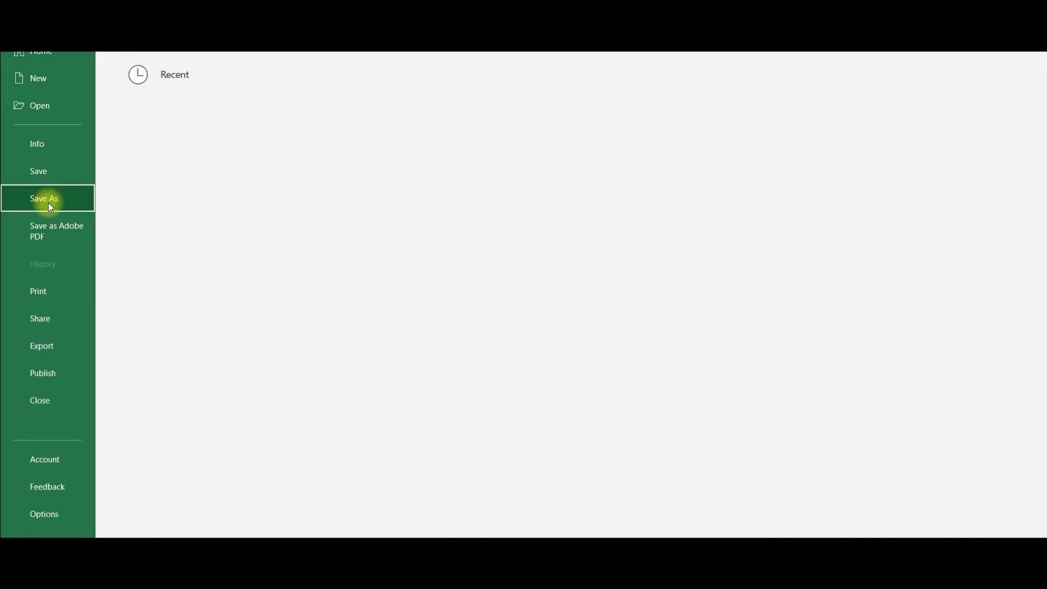
{"action": "left_click", "coordinate": [44, 202]}
{"action": "left_click", "coordinate": [379, 238]}
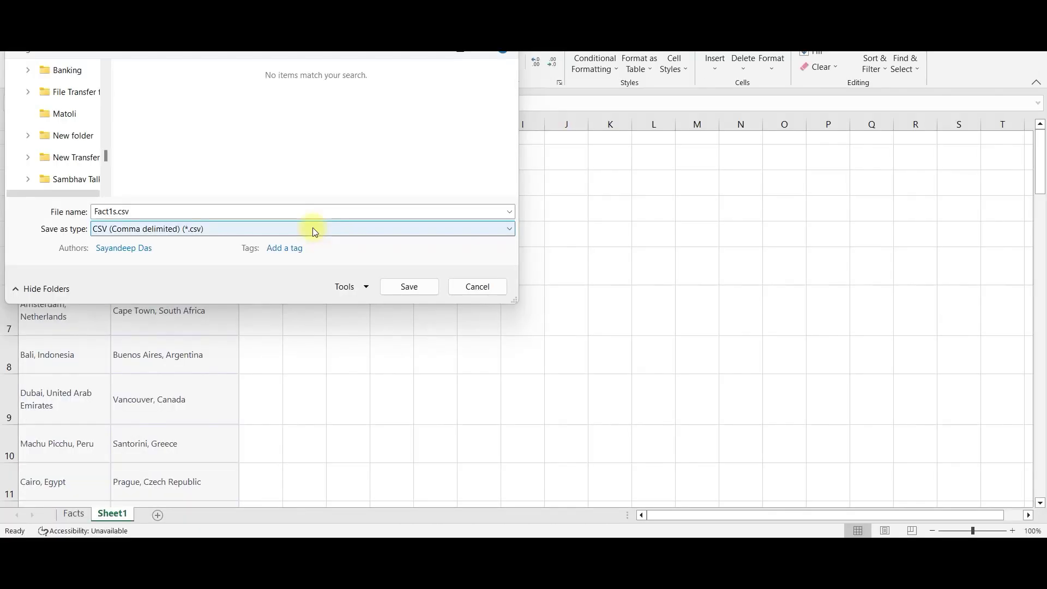
{"action": "left_click", "coordinate": [312, 228]}
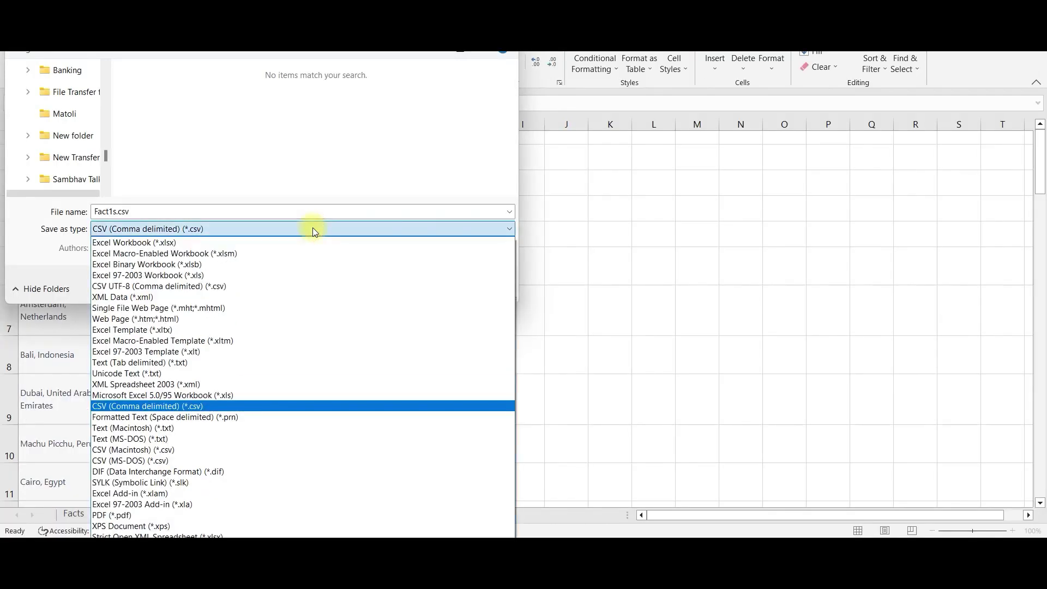
{"action": "left_click", "coordinate": [216, 406]}
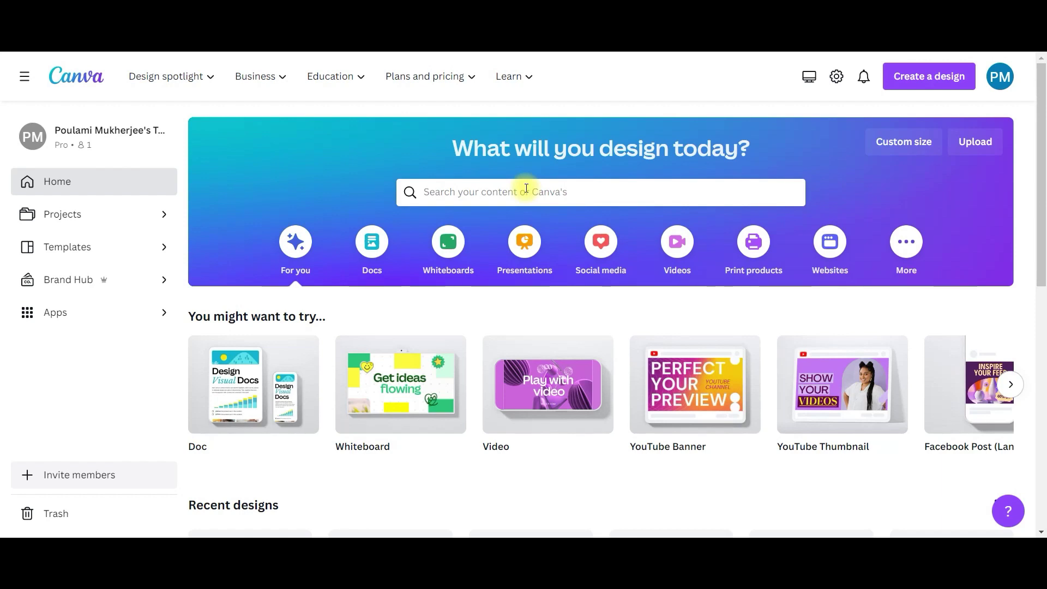
- Start a new blank Mobile Video design from the Canva home page
{"action": "left_click", "coordinate": [934, 85]}
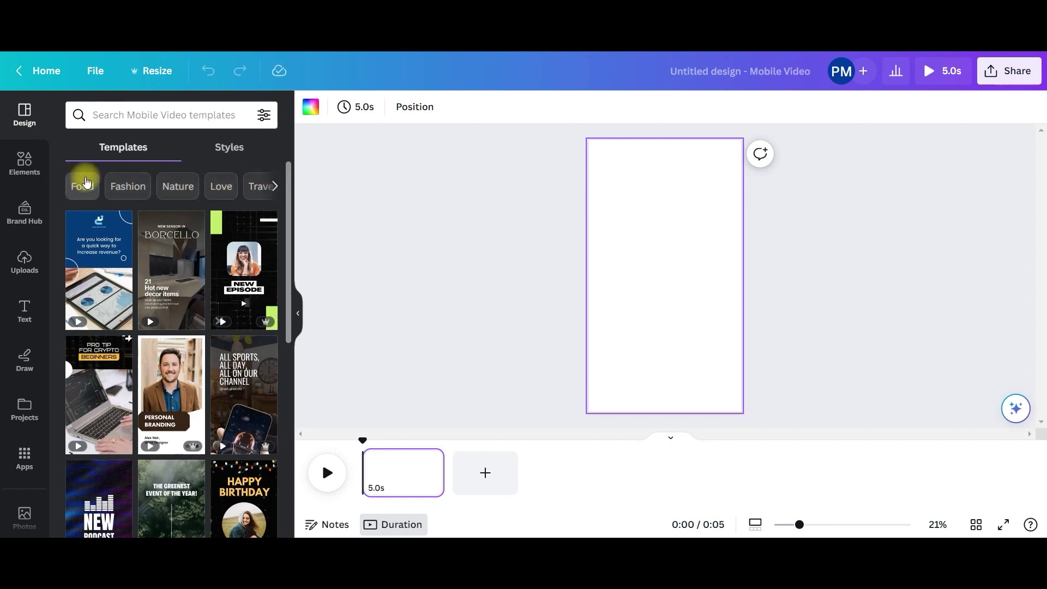
- Apply the first page of the Bali Tour Guide template from the Travel templates
{"action": "left_click", "coordinate": [275, 186]}
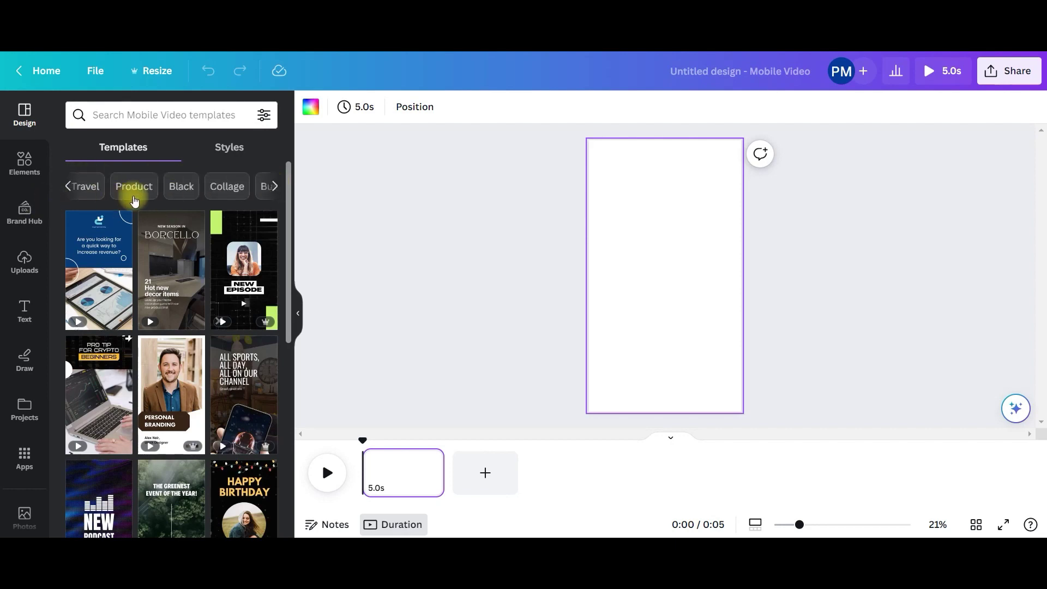
{"action": "left_click", "coordinate": [85, 187]}
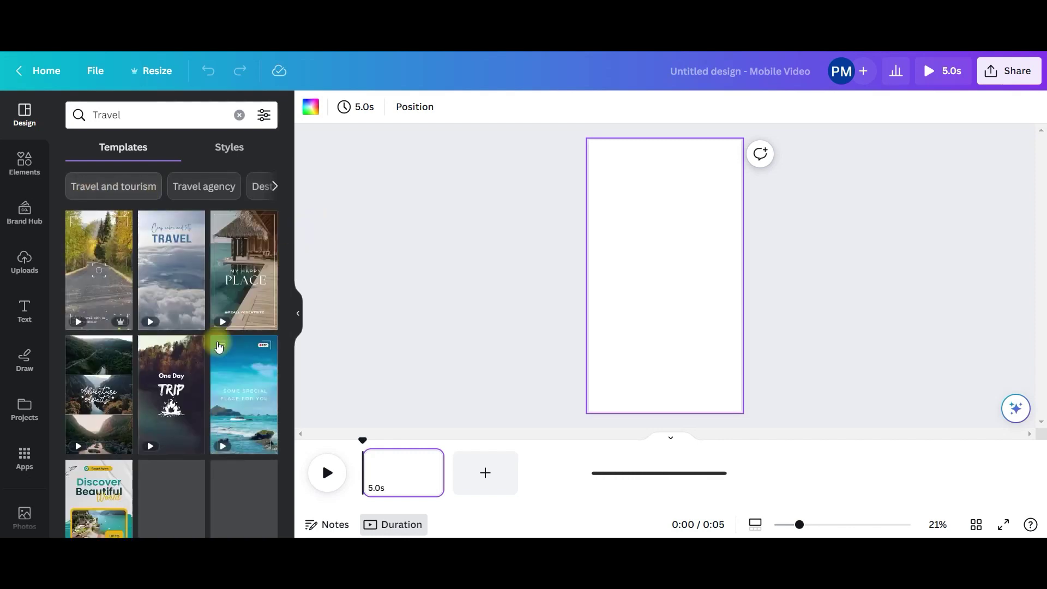
{"action": "scroll", "coordinate": [172, 351], "scroll_direction": "down", "scroll_amount": 3}
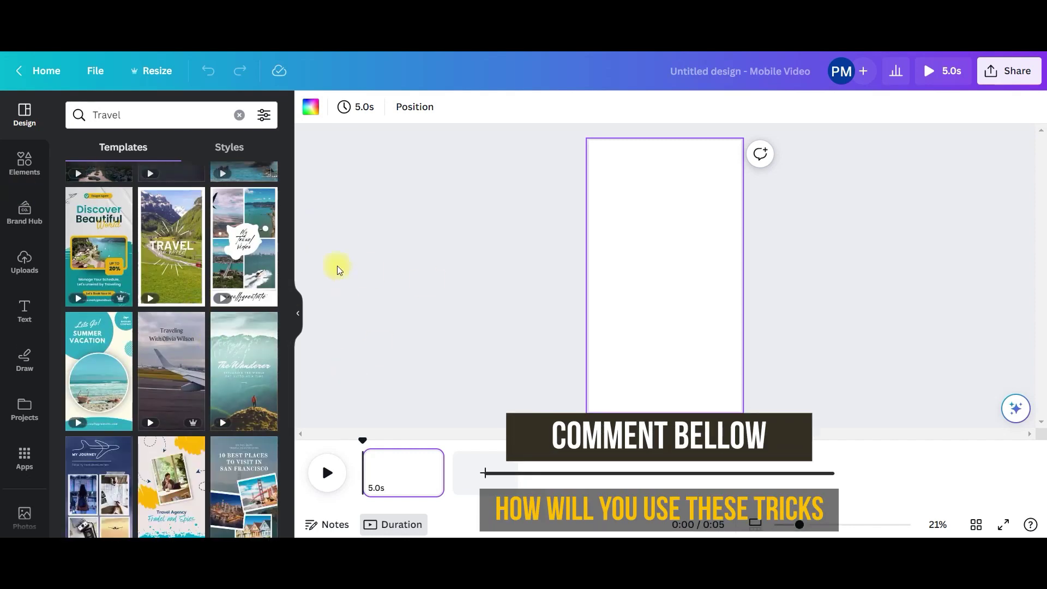
{"action": "scroll", "coordinate": [184, 392], "scroll_direction": "down", "scroll_amount": 2}
{"action": "left_click", "coordinate": [183, 392]}
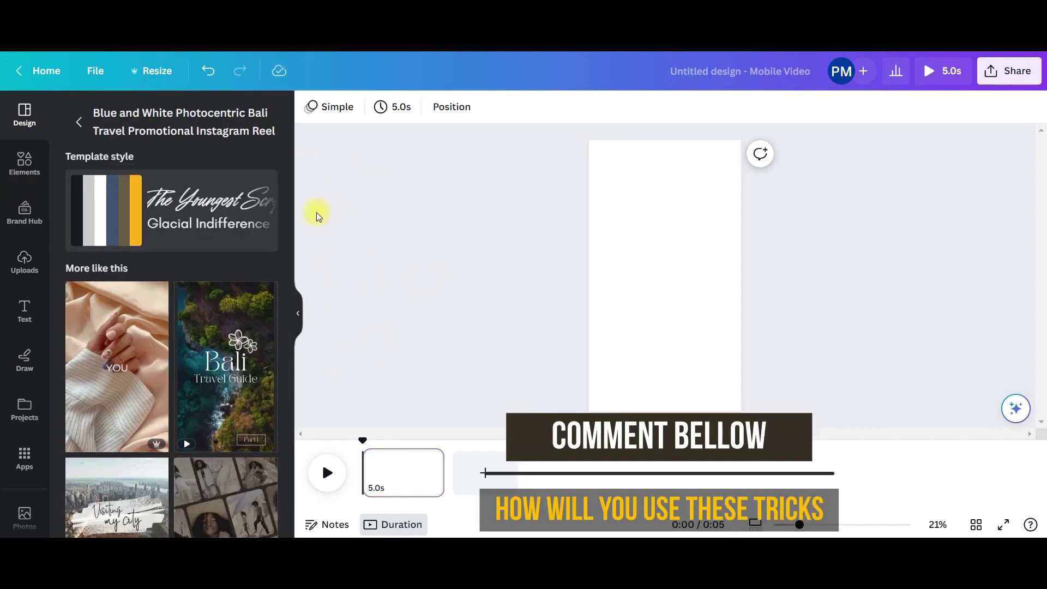
{"action": "left_click", "coordinate": [227, 352]}
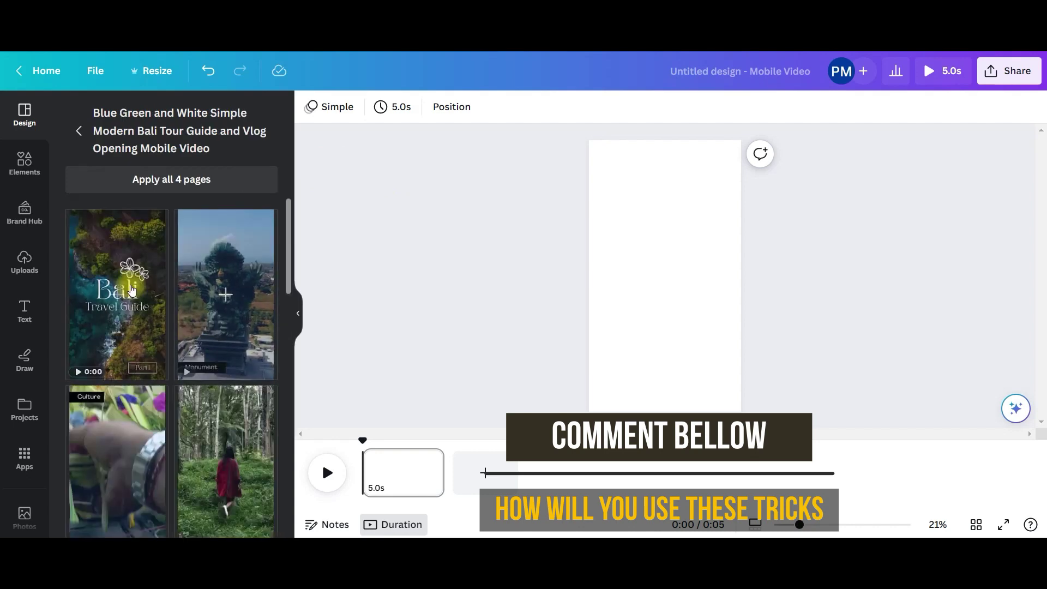
{"action": "left_click", "coordinate": [122, 291]}
{"action": "left_click", "coordinate": [690, 238]}
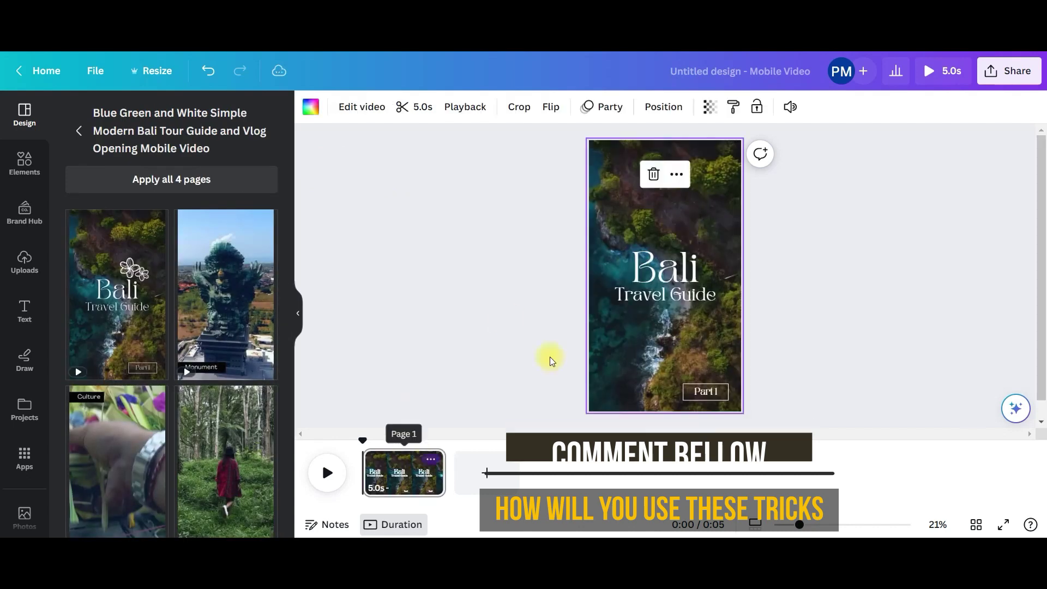
{"action": "left_click", "coordinate": [685, 258]}
- Delete the flower graphic and reposition the Bali and Travel Guide titles
{"action": "left_click", "coordinate": [691, 237]}
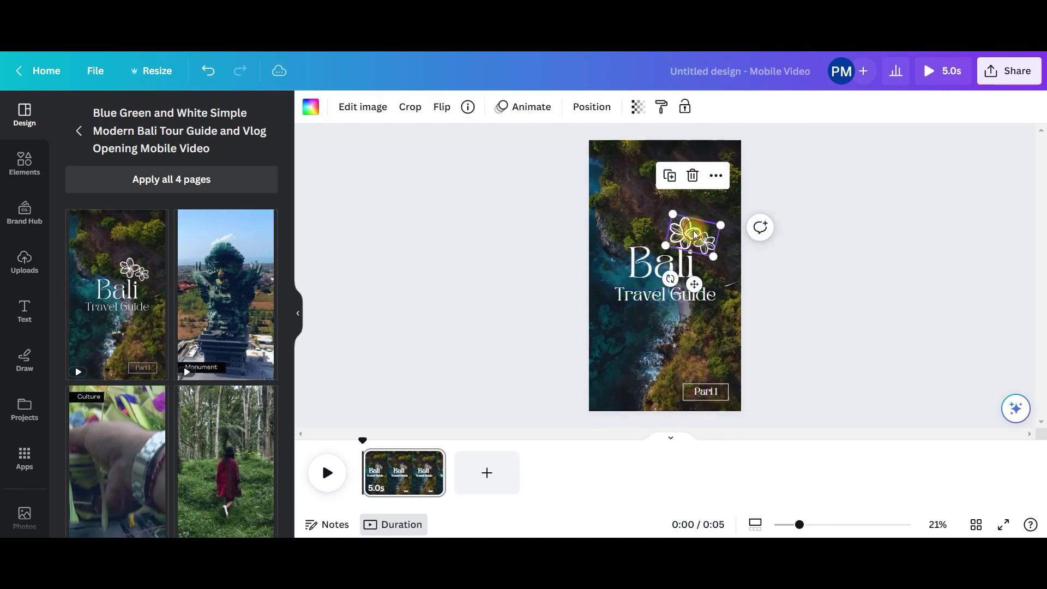
{"action": "key", "text": "Delete"}
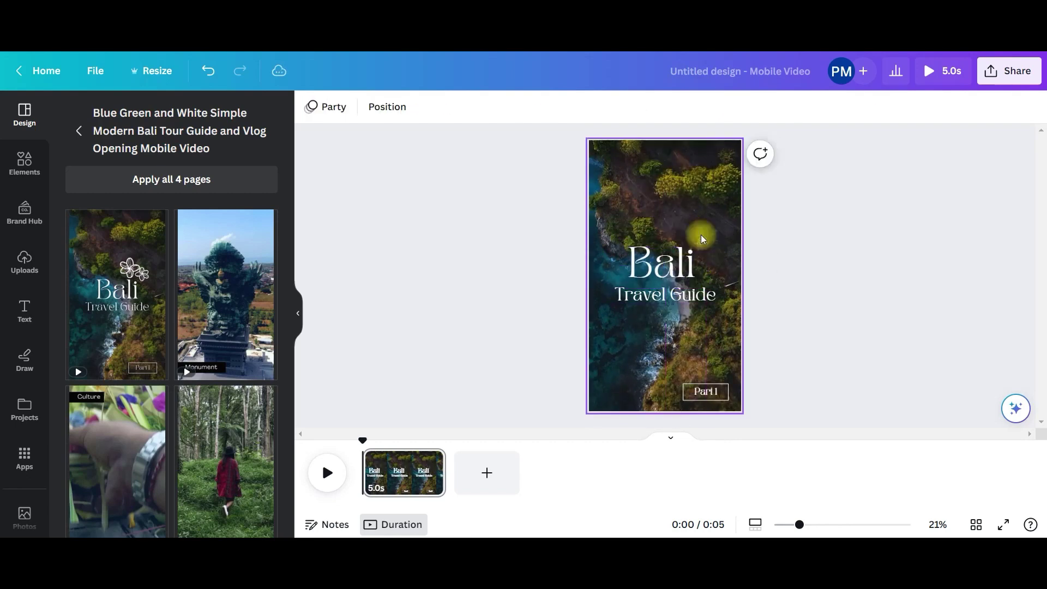
{"action": "left_click_drag", "start_coordinate": [684, 257], "coordinate": [683, 208]}
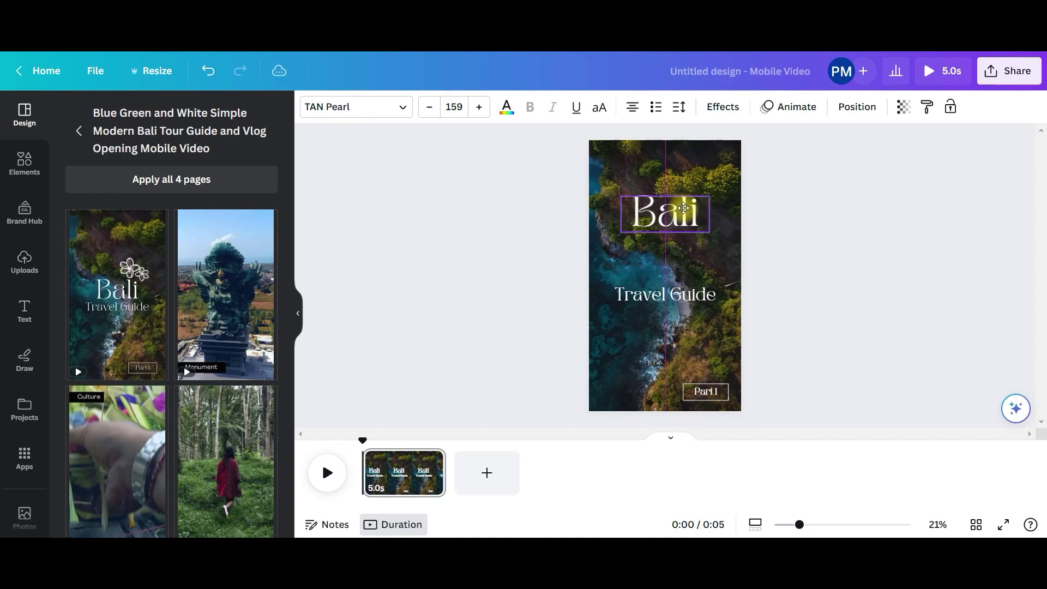
{"action": "left_click", "coordinate": [692, 293]}
{"action": "mouse_move", "coordinate": [692, 292]}
{"action": "left_mouse_down"}
{"action": "mouse_move", "coordinate": [691, 253]}
{"action": "mouse_move", "coordinate": [691, 308]}
{"action": "left_mouse_up"}
{"action": "left_click_drag", "start_coordinate": [679, 212], "coordinate": [678, 226]}
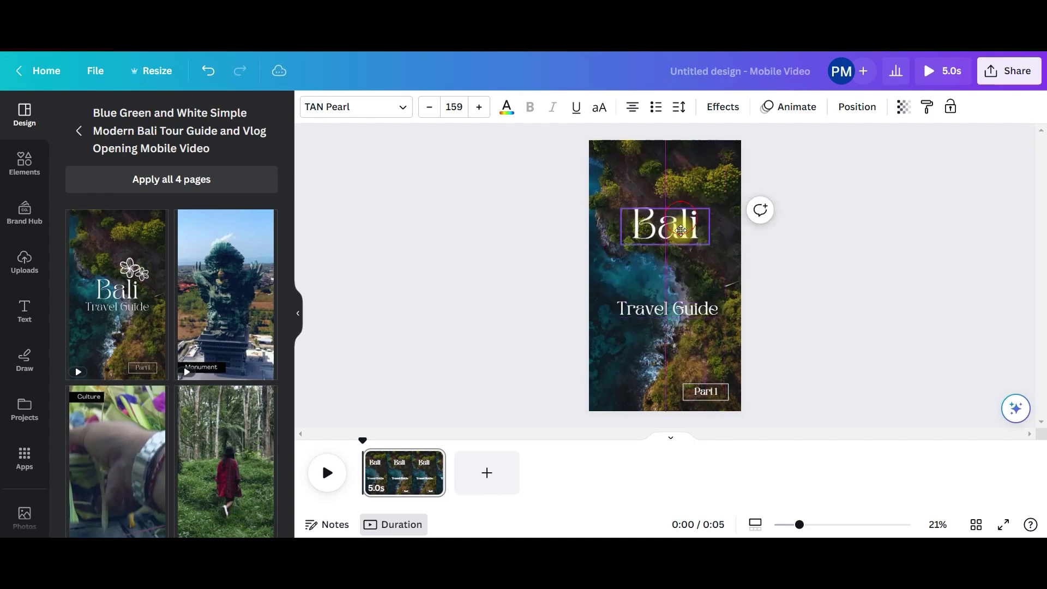
{"action": "left_click", "coordinate": [696, 318]}
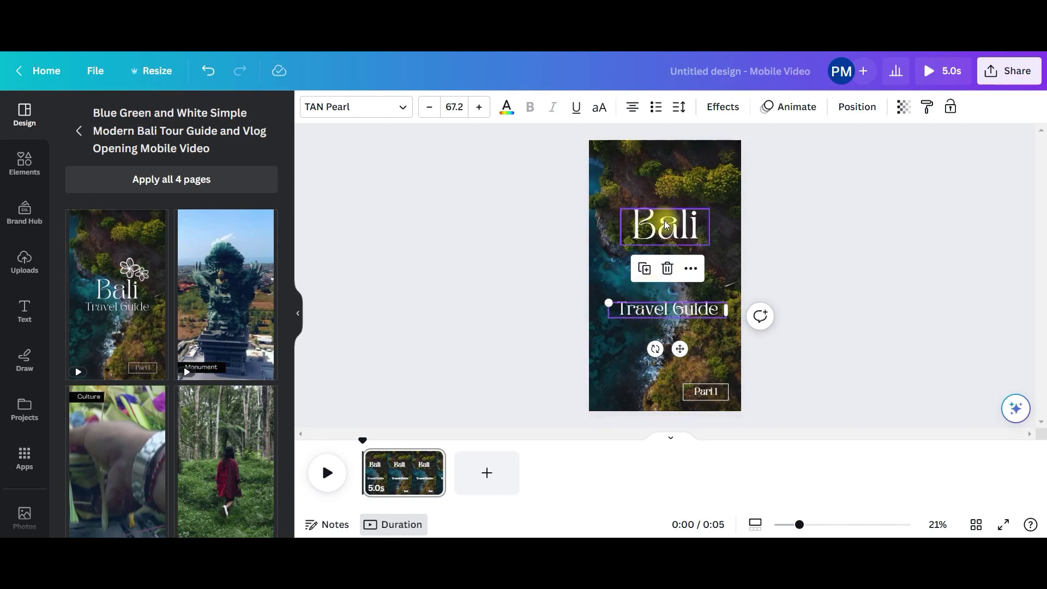
- Delete the Part1 label and re-centre the Bali title slightly lower
{"action": "left_click", "coordinate": [720, 392]}
{"action": "key", "text": "Delete"}
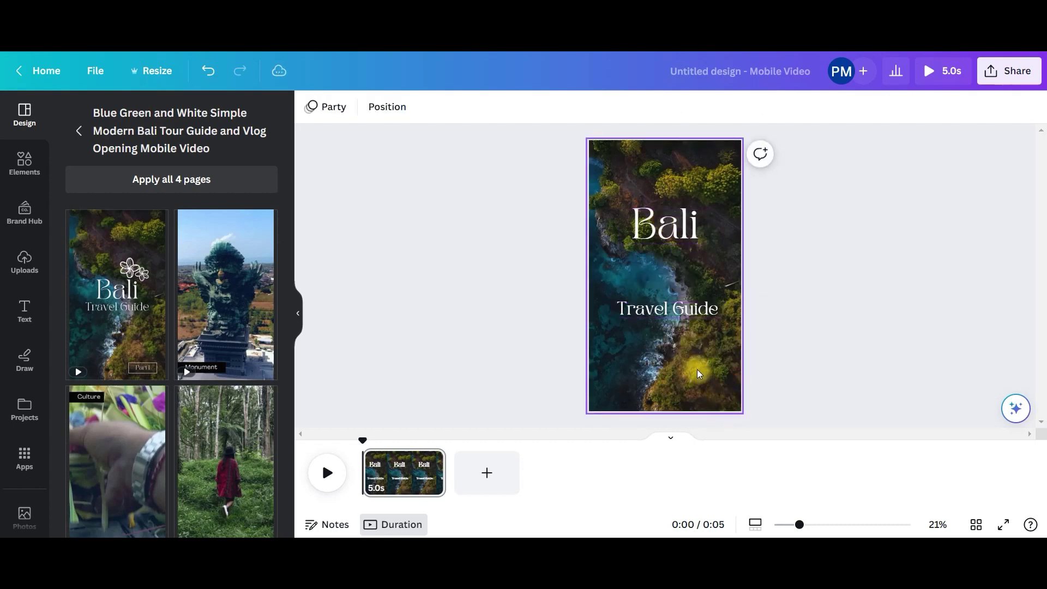
{"action": "left_click_drag", "start_coordinate": [666, 221], "coordinate": [667, 253]}
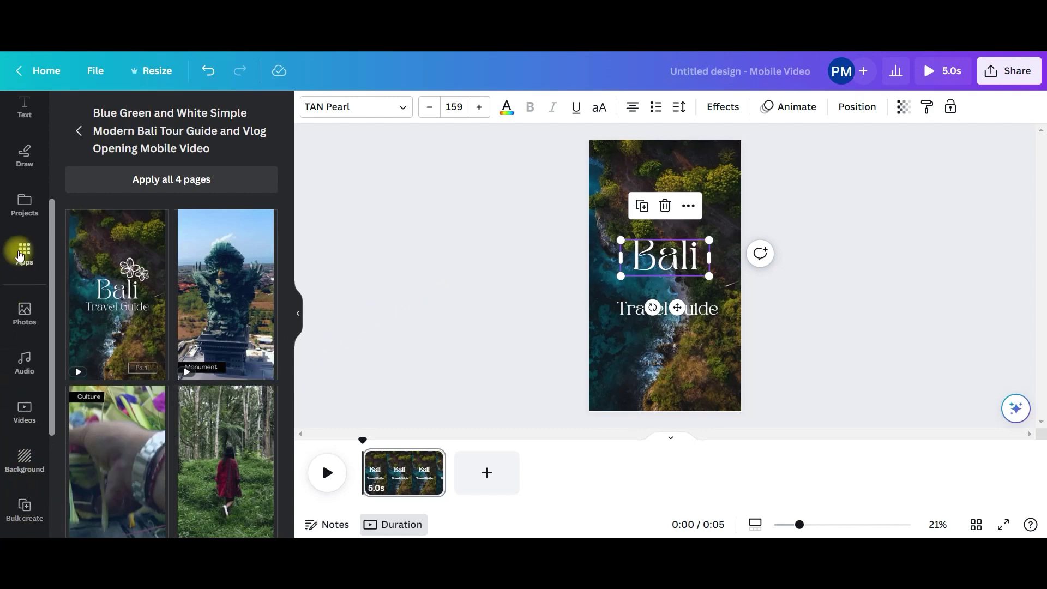
- Open Bulk create from Apps and upload Fact1s.csv as the data source
{"action": "left_click", "coordinate": [23, 252]}
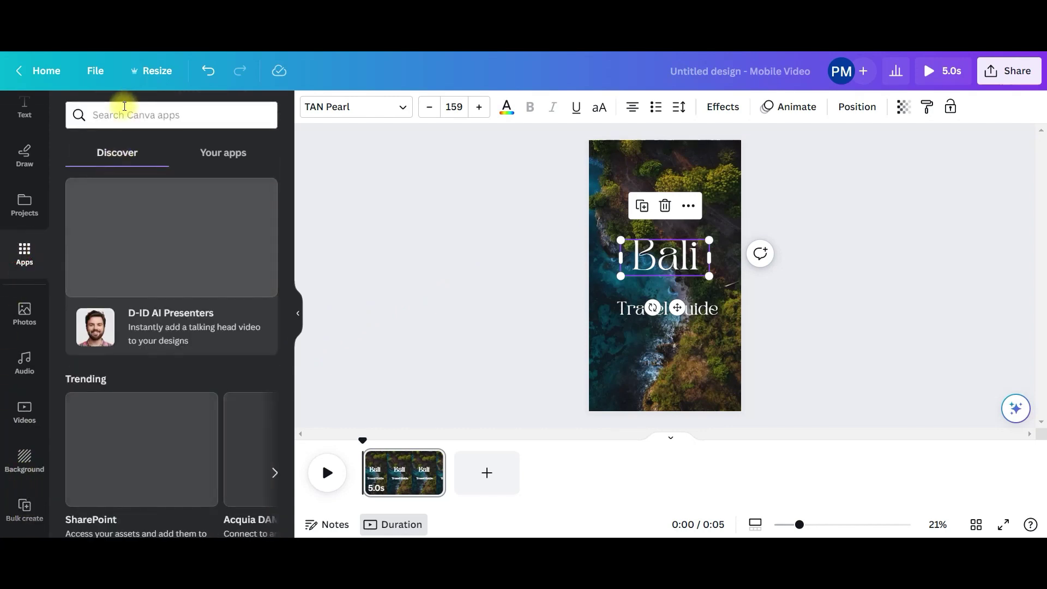
{"action": "left_click", "coordinate": [122, 115]}
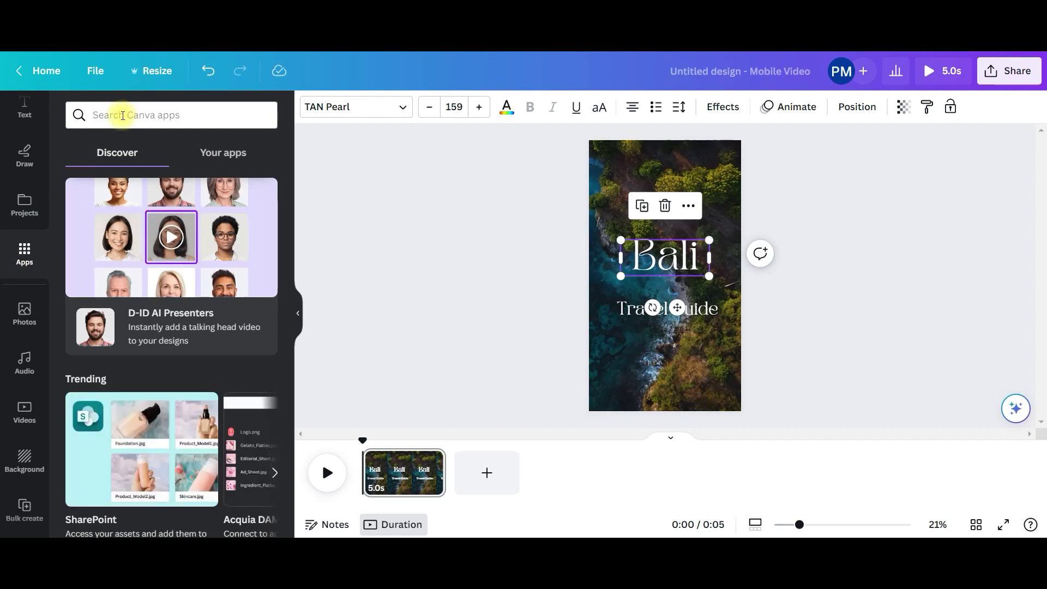
{"action": "scroll", "coordinate": [149, 304], "scroll_direction": "down", "scroll_amount": 3}
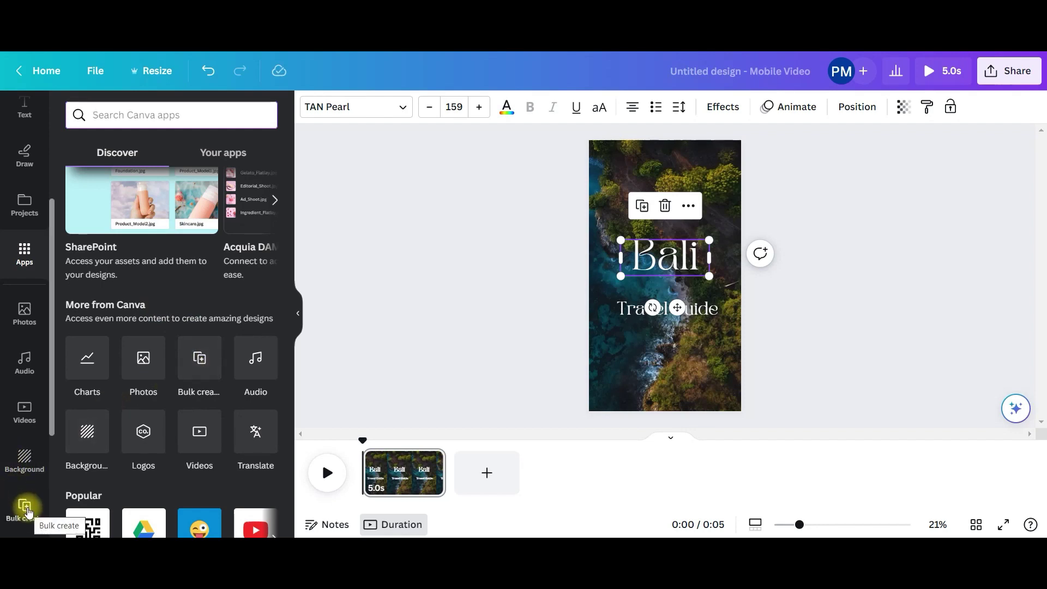
{"action": "left_click", "coordinate": [26, 509]}
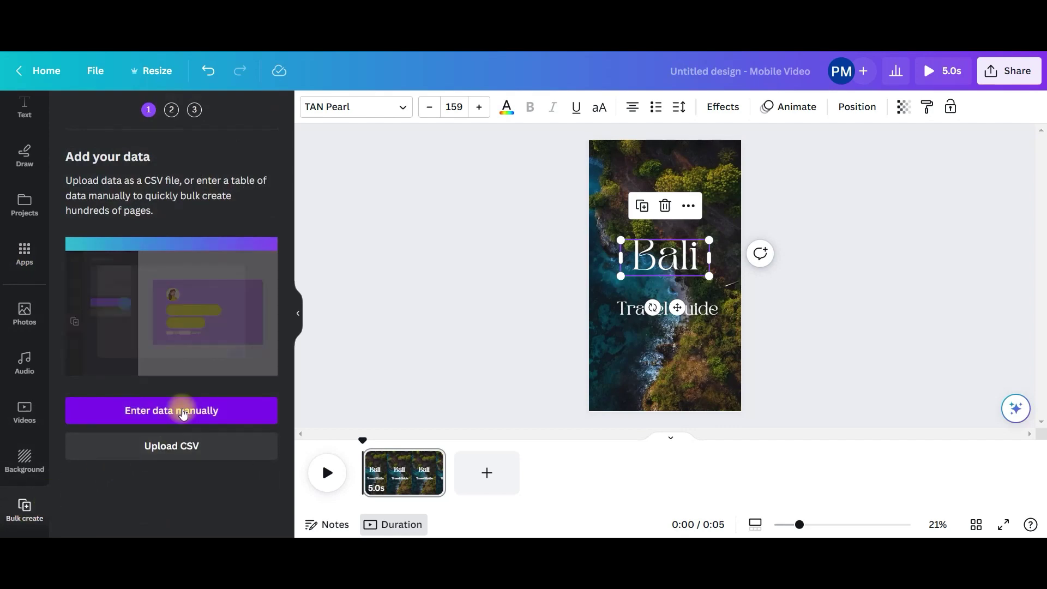
{"action": "left_click", "coordinate": [178, 452]}
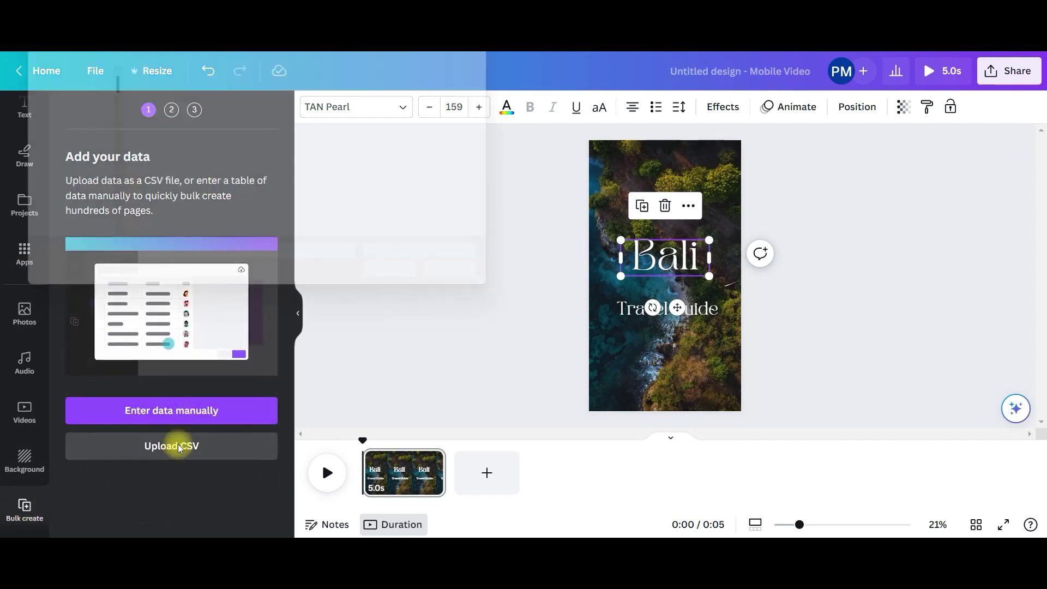
{"action": "left_click", "coordinate": [168, 112]}
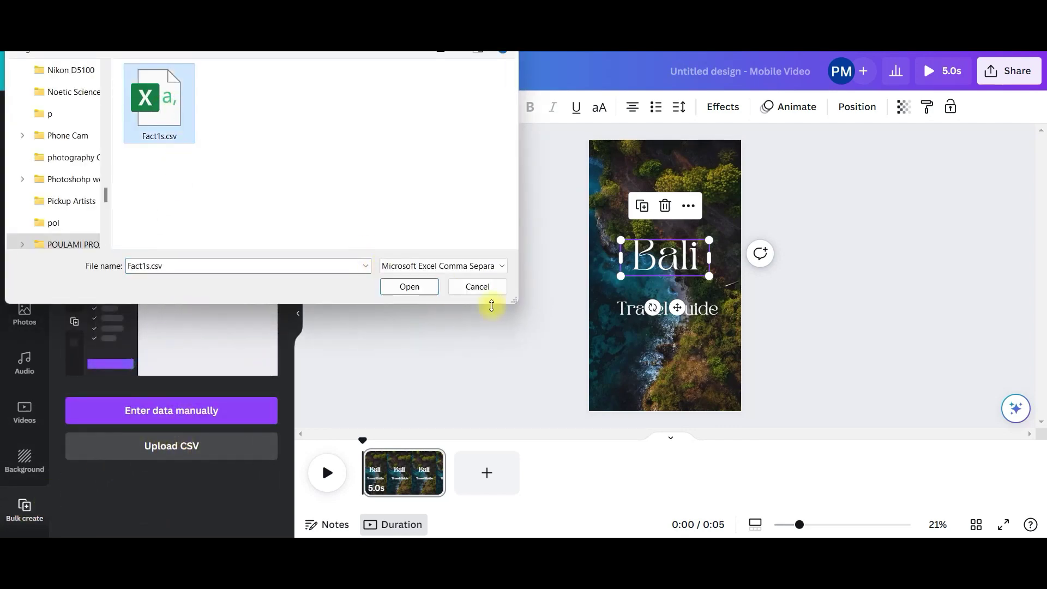
{"action": "left_click", "coordinate": [418, 286]}
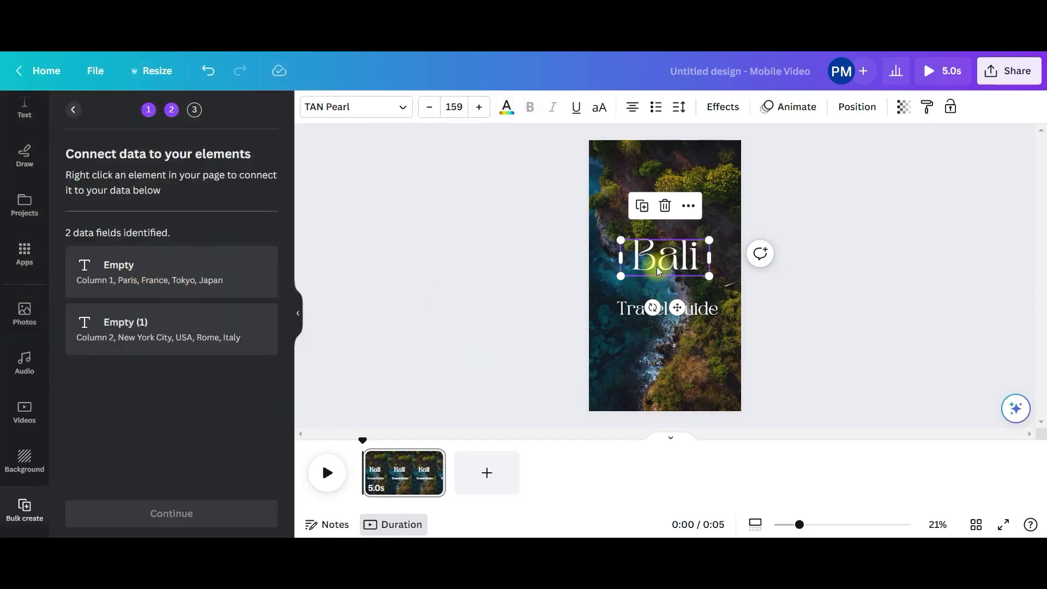
- Connect the Bali title to the Empty data field and adjust its placement
{"action": "right_click", "coordinate": [668, 251]}
{"action": "mouse_move", "coordinate": [731, 368]}
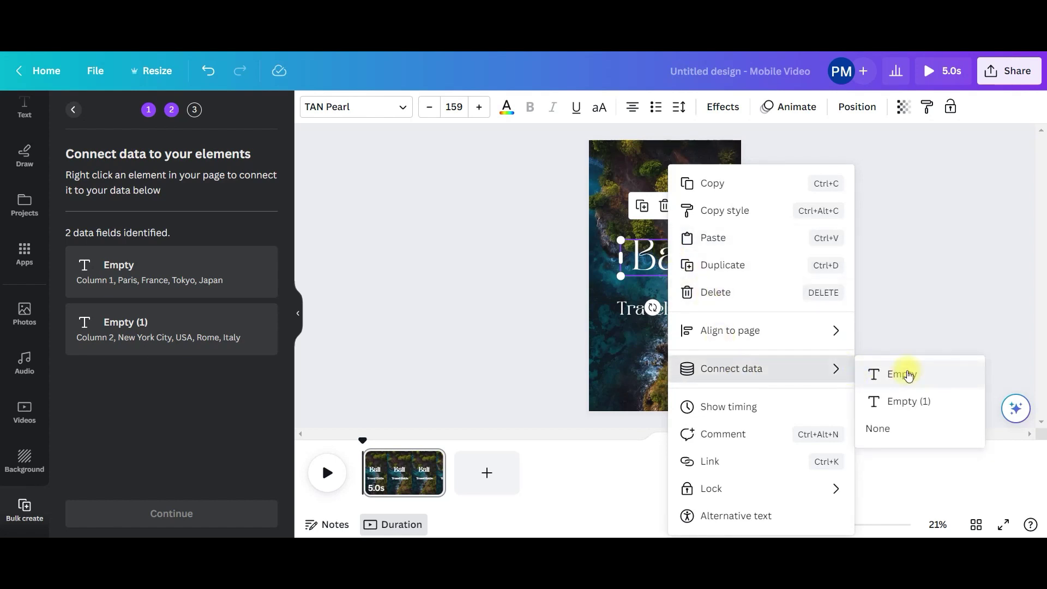
{"action": "left_click", "coordinate": [900, 374]}
{"action": "mouse_move", "coordinate": [701, 257]}
{"action": "left_mouse_down"}
{"action": "mouse_move", "coordinate": [801, 278]}
{"action": "mouse_move", "coordinate": [760, 251]}
{"action": "mouse_move", "coordinate": [674, 232]}
{"action": "mouse_move", "coordinate": [693, 238]}
{"action": "left_mouse_up"}
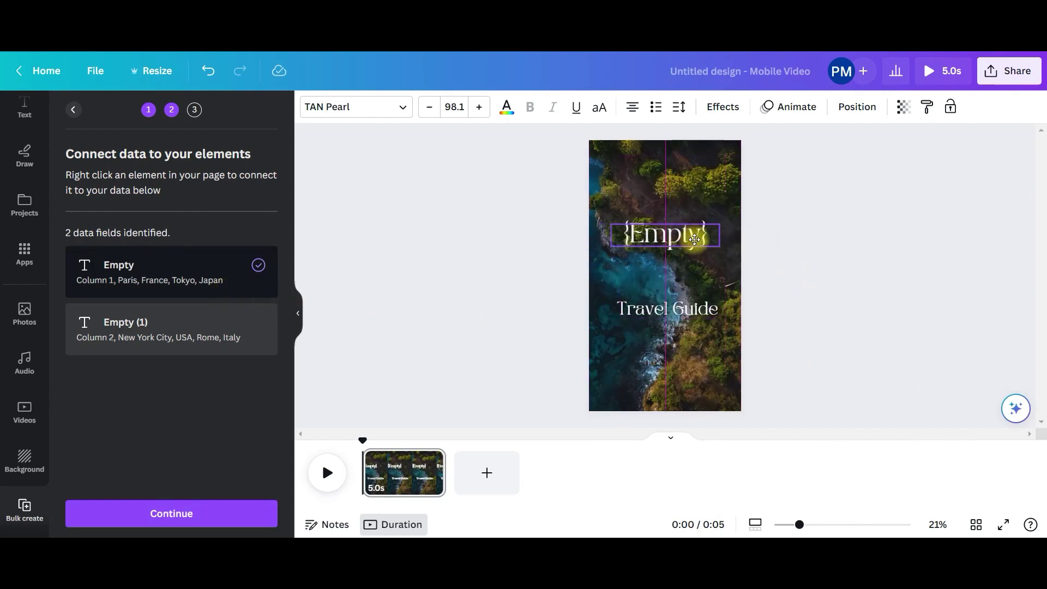
- Connect the Travel Guide subtitle to the Empty (1) data field
{"action": "left_click", "coordinate": [693, 311]}
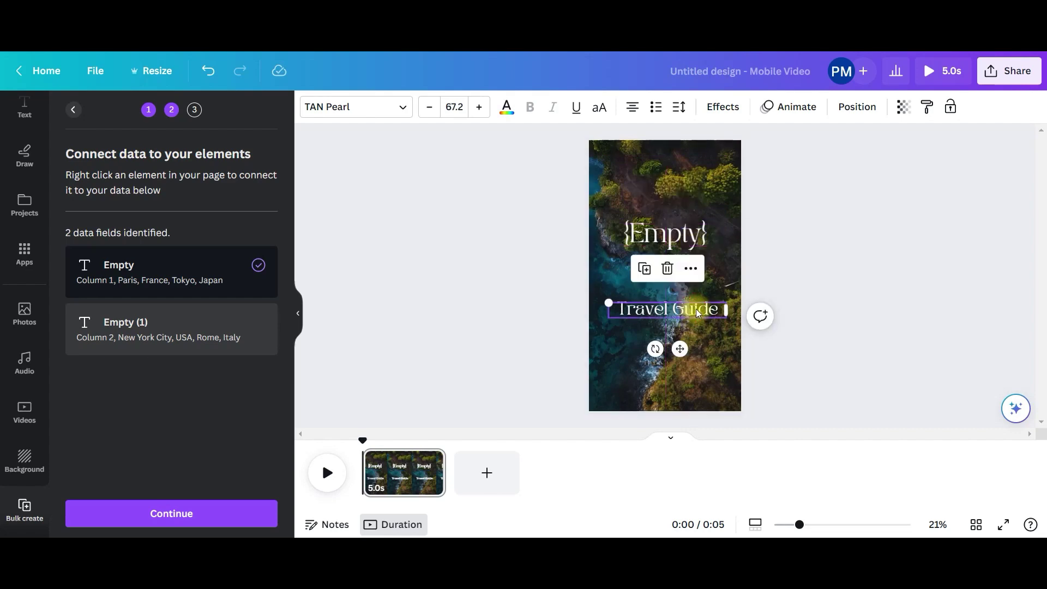
{"action": "right_click", "coordinate": [696, 312]}
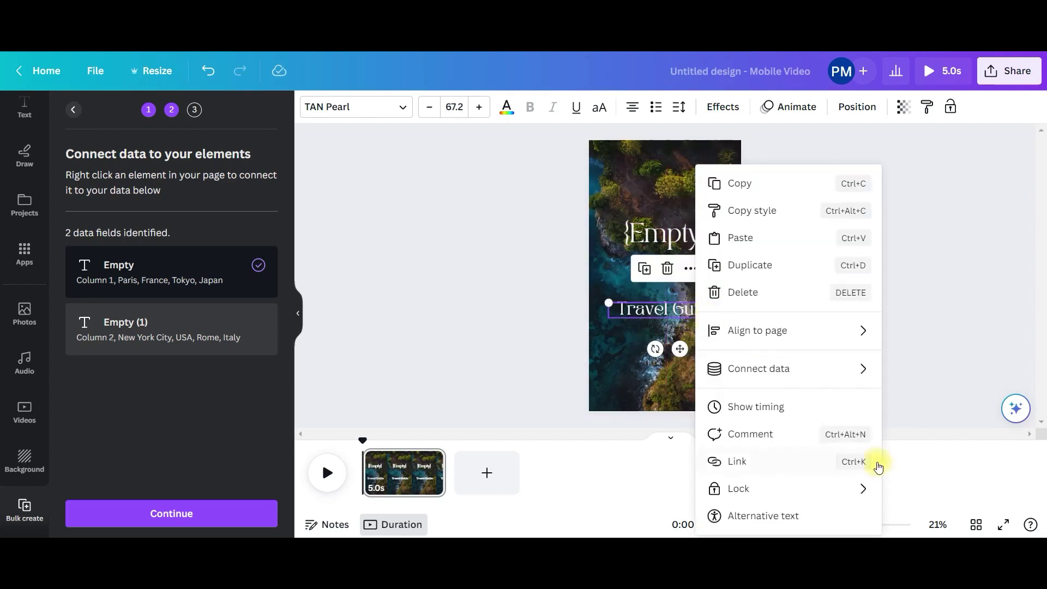
{"action": "left_click", "coordinate": [907, 400]}
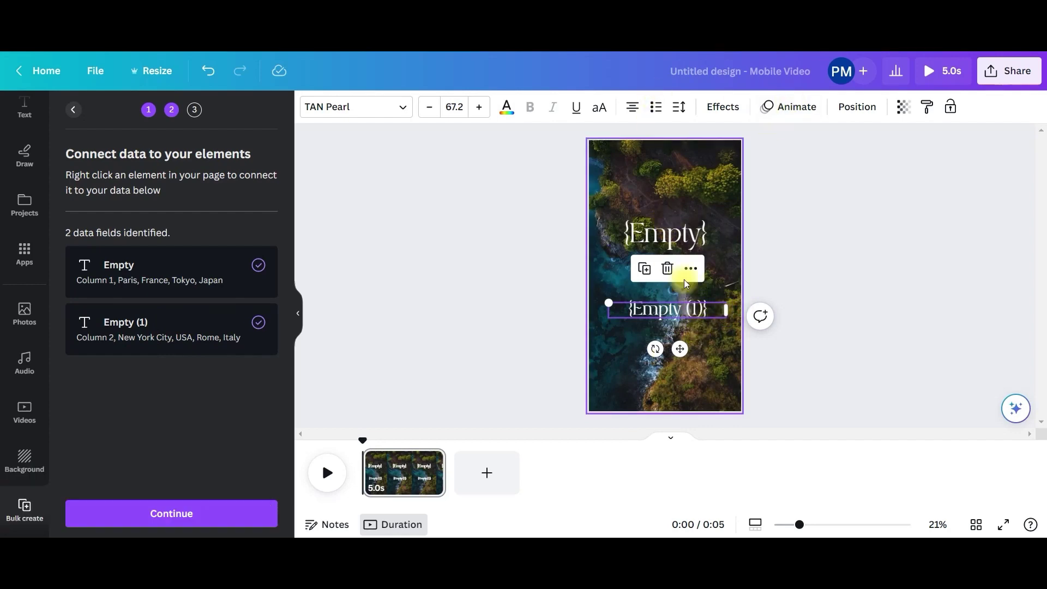
- Apply the Background text effect to the {Empty (1)} subtitle
{"action": "left_click", "coordinate": [722, 109]}
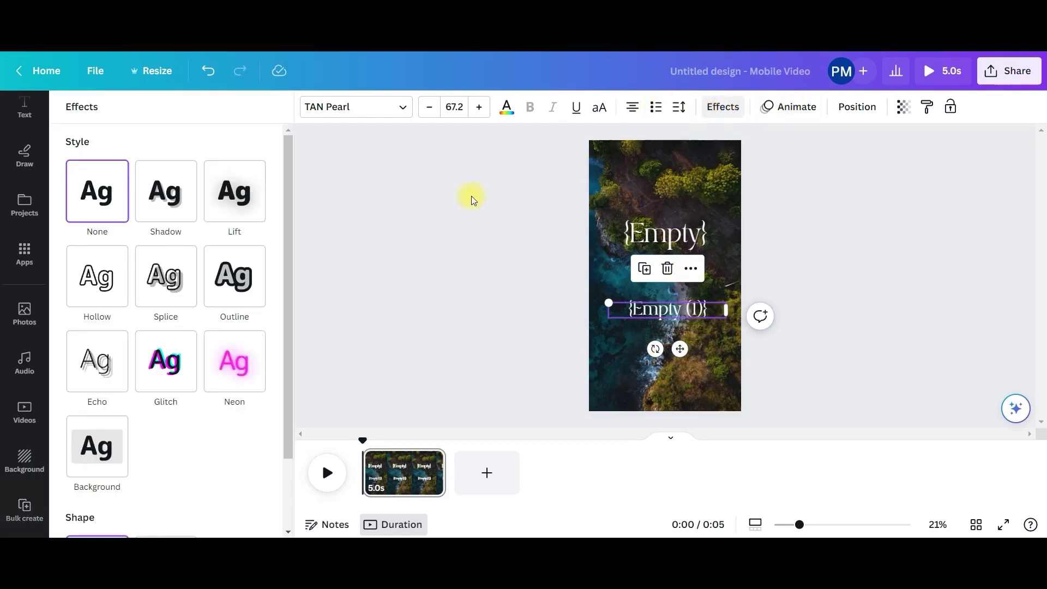
{"action": "left_click", "coordinate": [93, 440]}
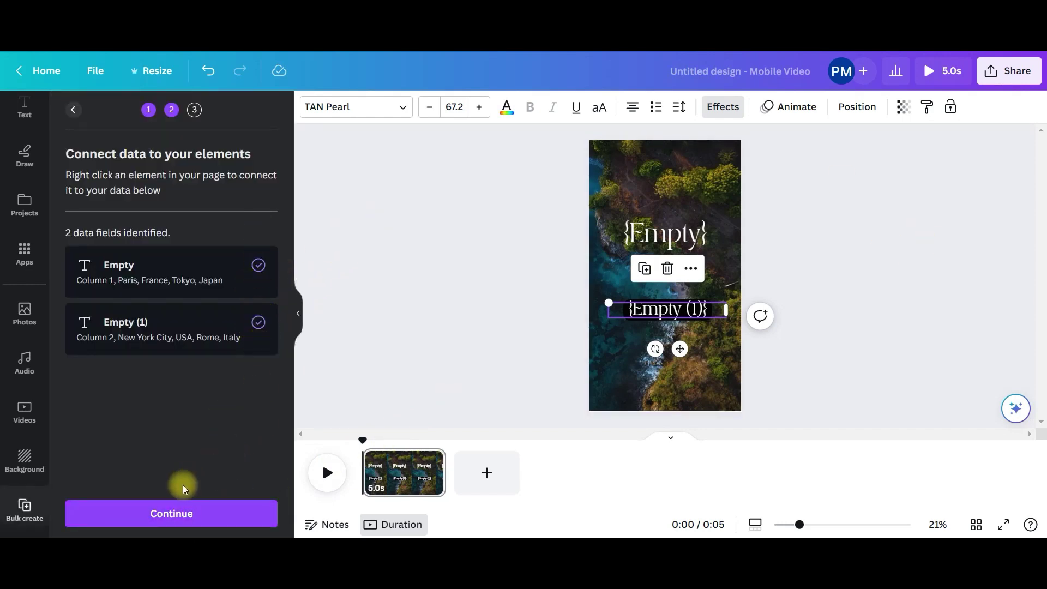
- Continue to Apply data and generate all 133 pages with every row selected
{"action": "left_click", "coordinate": [160, 511]}
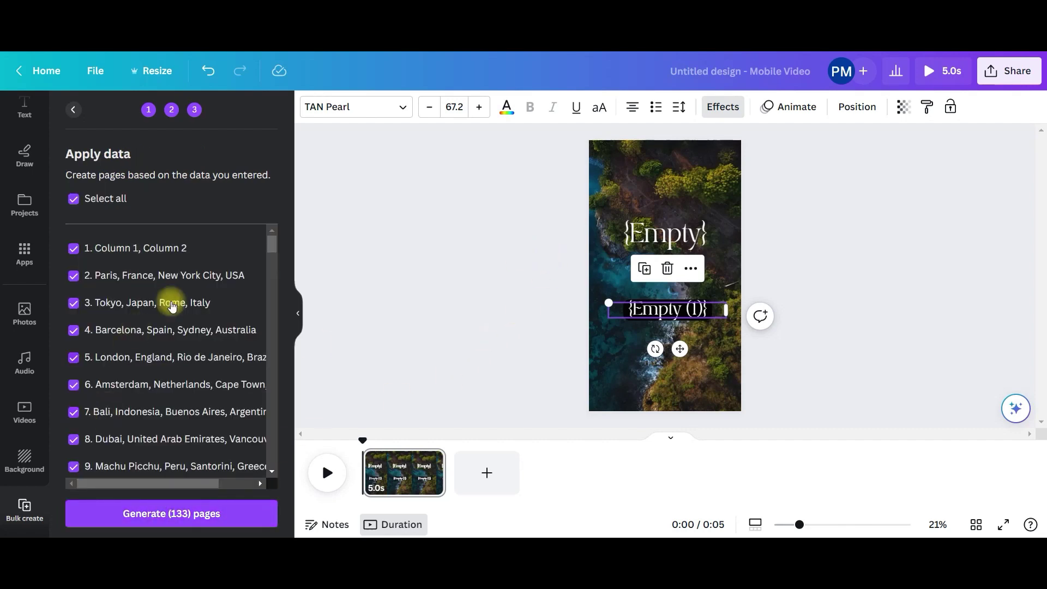
{"action": "left_click", "coordinate": [205, 514]}
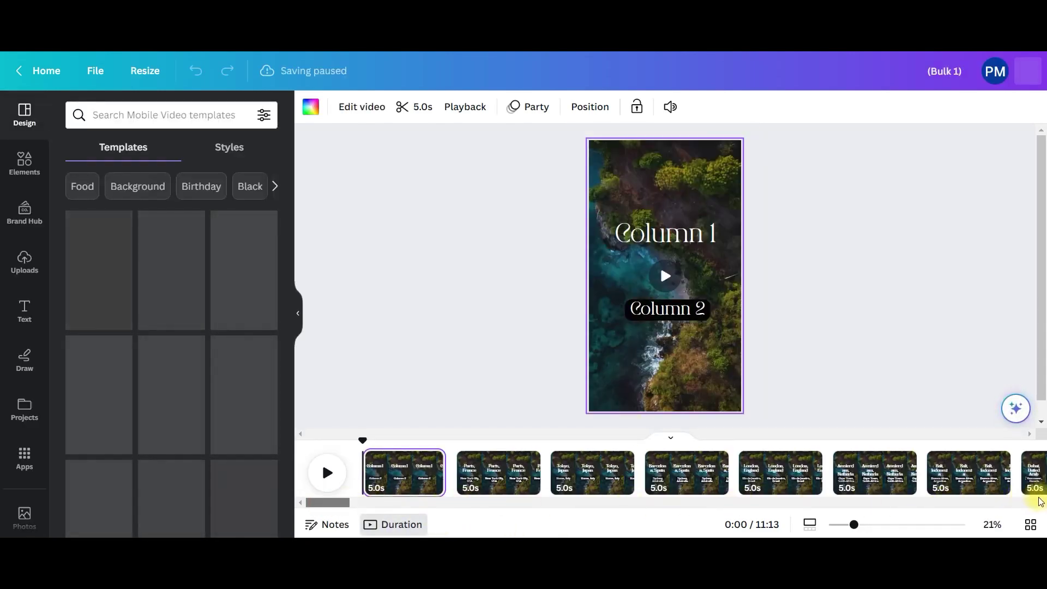
{"action": "scroll", "coordinate": [350, 499], "scroll_direction": "right", "scroll_amount": 3}
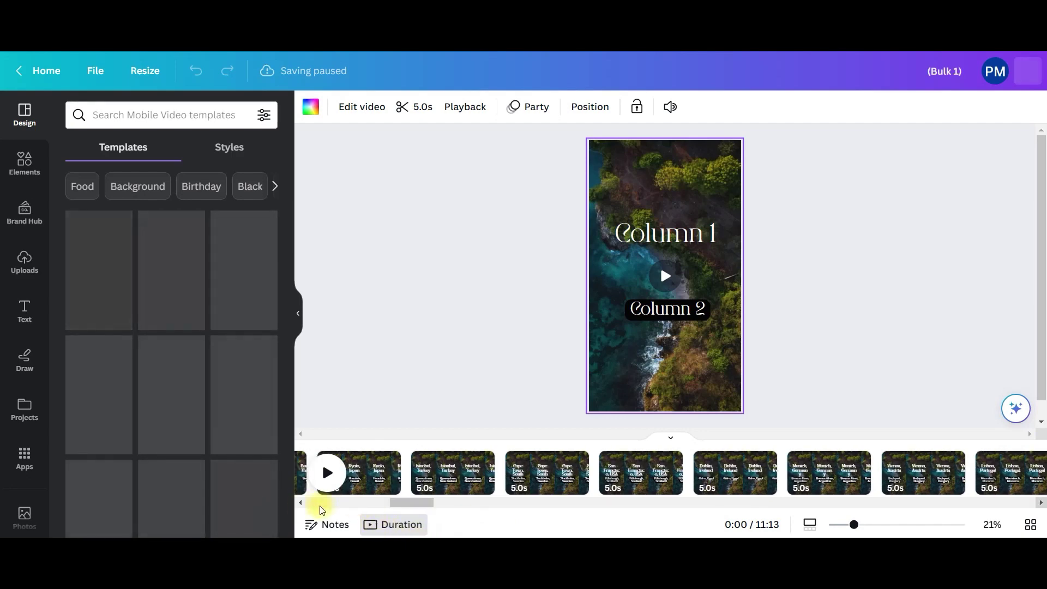
{"action": "scroll", "coordinate": [408, 512], "scroll_direction": "right", "scroll_amount": 10}
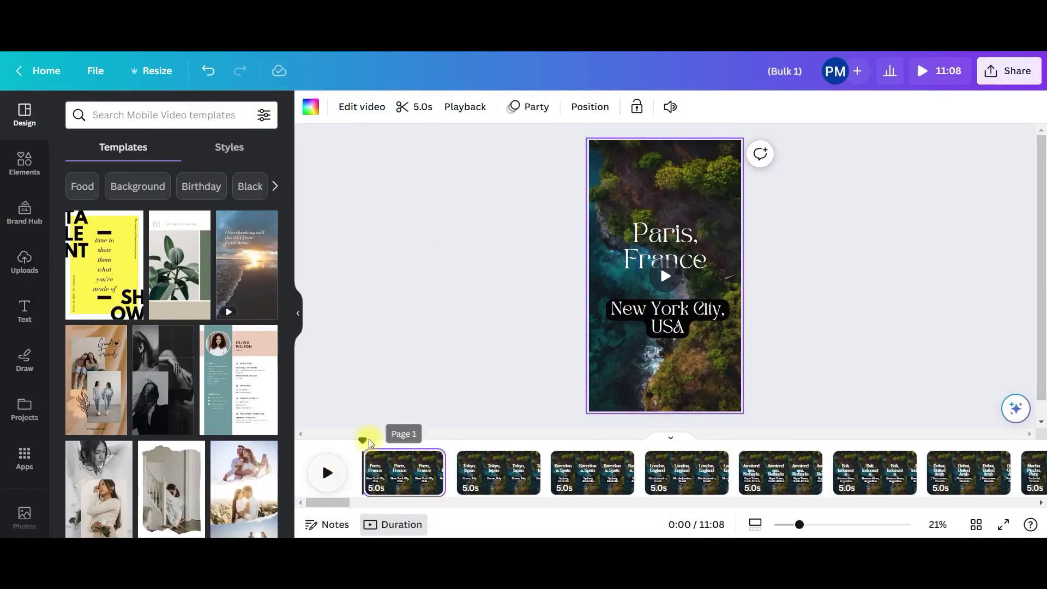
{"action": "left_click", "coordinate": [680, 171]}
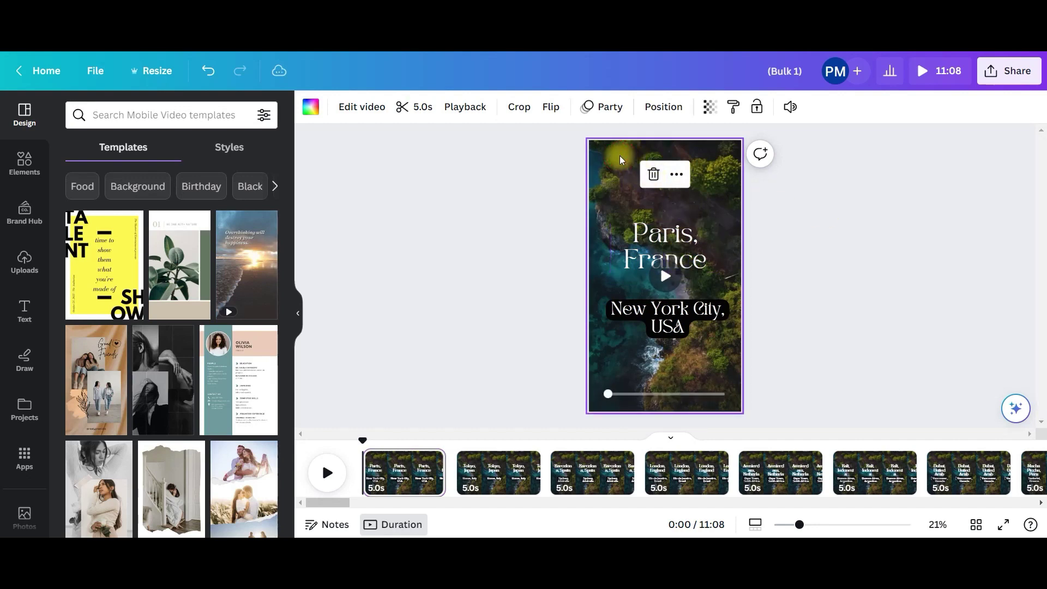
- Replace the forest background with the Eiffel Tower sunset video and nudge the Paris title lower
{"action": "key", "text": "Delete"}
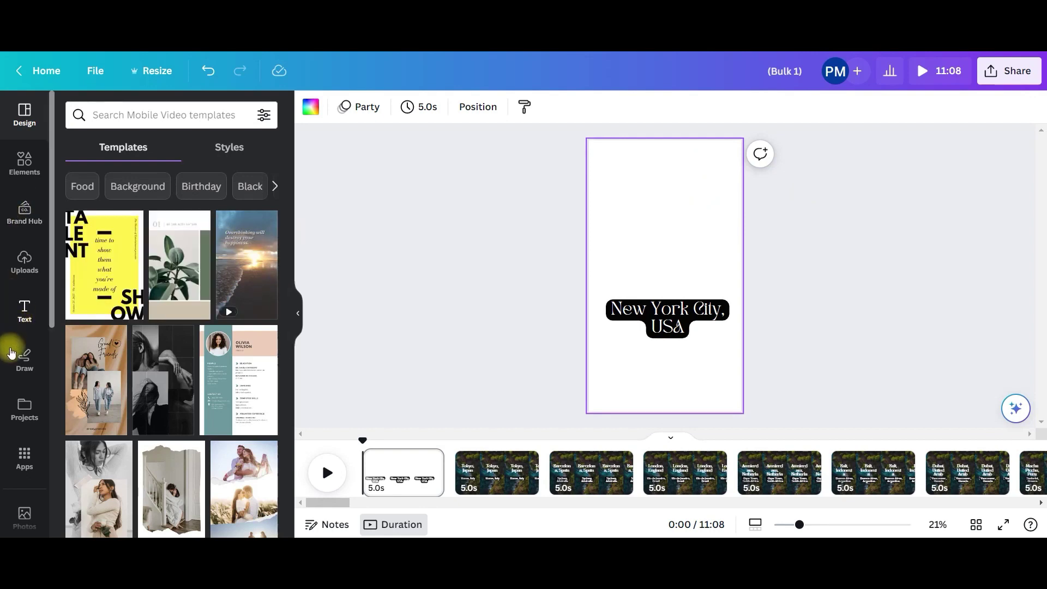
{"action": "scroll", "coordinate": [21, 385], "scroll_direction": "down", "scroll_amount": 2}
{"action": "left_click", "coordinate": [24, 478]}
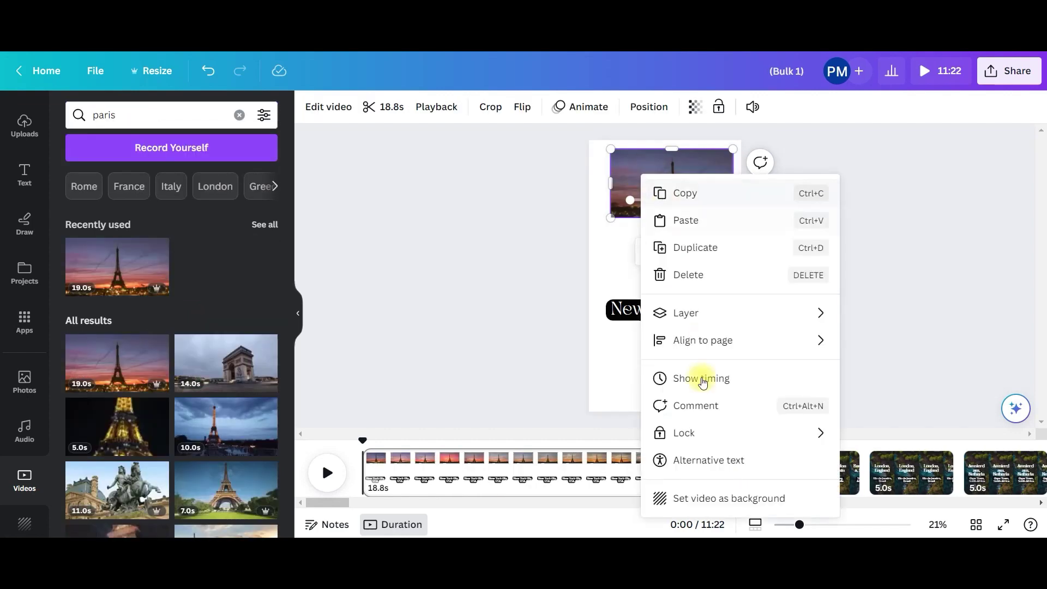
{"action": "left_click", "coordinate": [710, 502]}
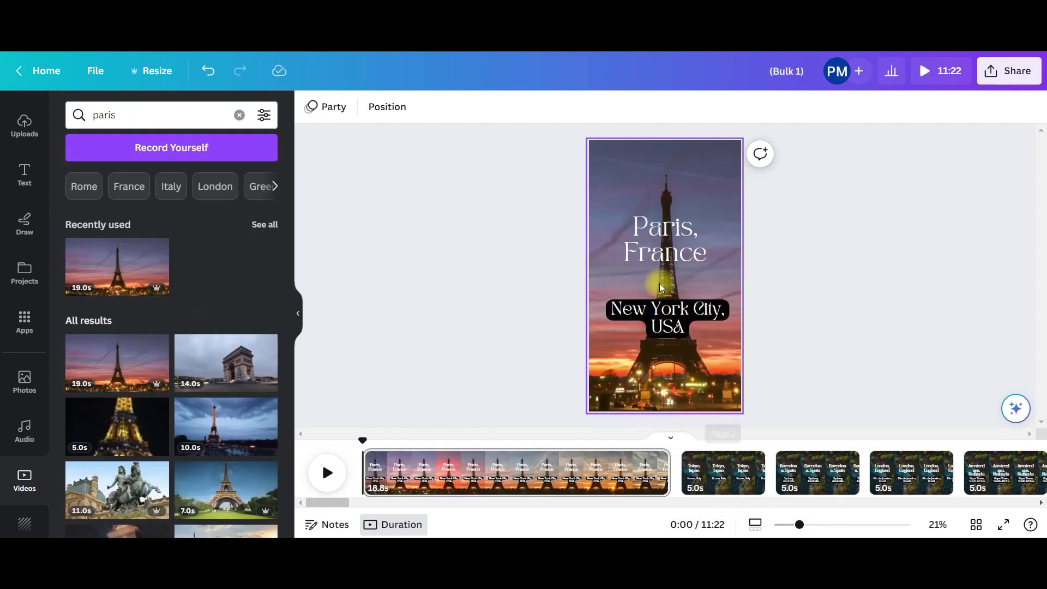
{"action": "left_click", "coordinate": [669, 243]}
{"action": "left_click_drag", "start_coordinate": [668, 243], "coordinate": [669, 253]}
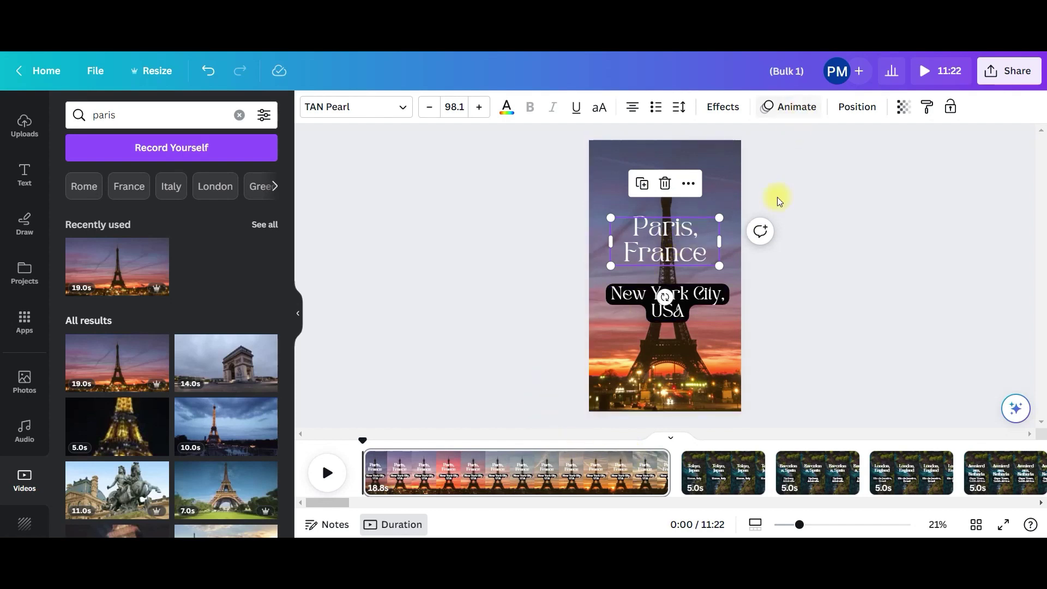
- Animate the Paris, France title with Pan and the New York City, USA text with Wipe
{"action": "left_click", "coordinate": [807, 111]}
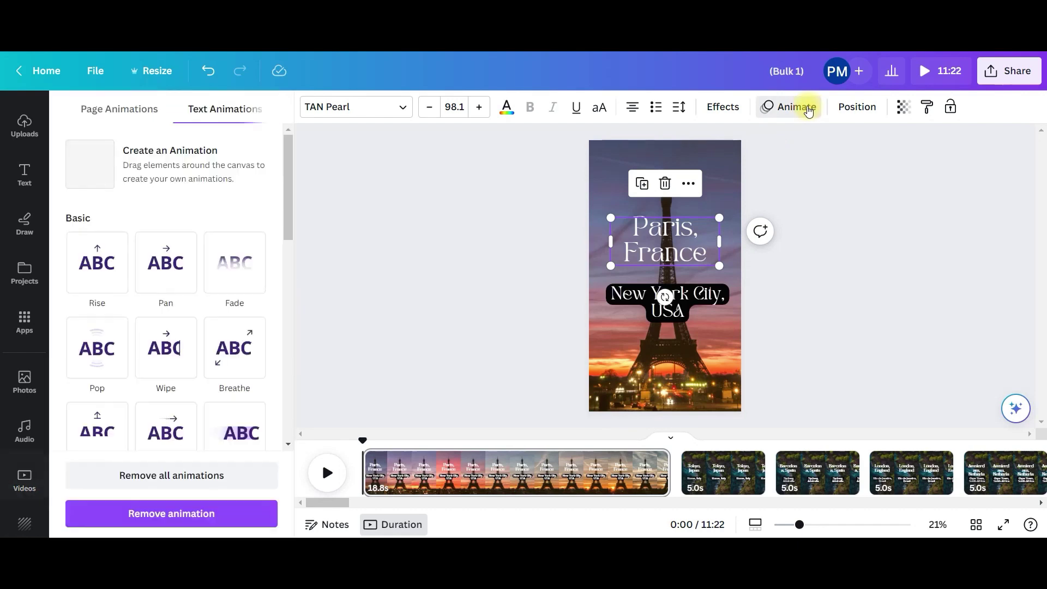
{"action": "left_click", "coordinate": [174, 272]}
{"action": "left_click", "coordinate": [656, 311]}
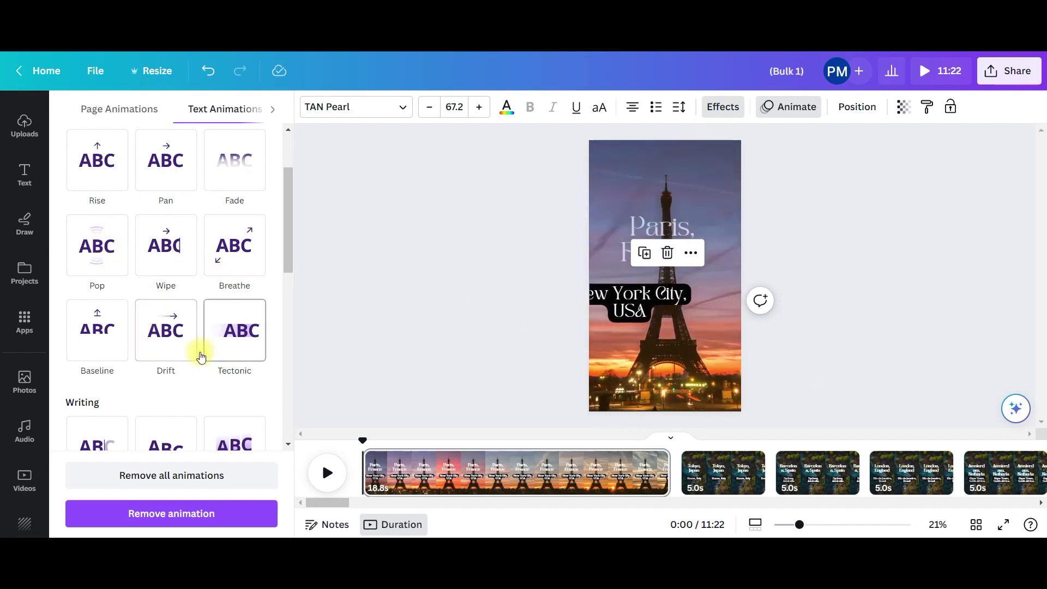
{"action": "left_click", "coordinate": [174, 251]}
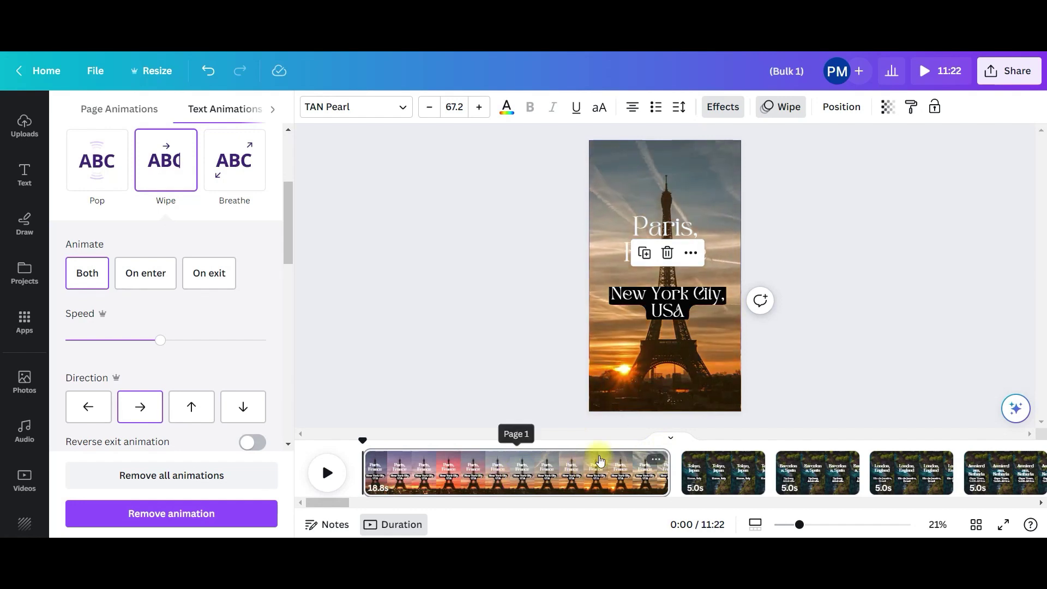
- Trim the Paris page's background video to 14 seconds and adjust which part plays
{"action": "left_click", "coordinate": [548, 118]}
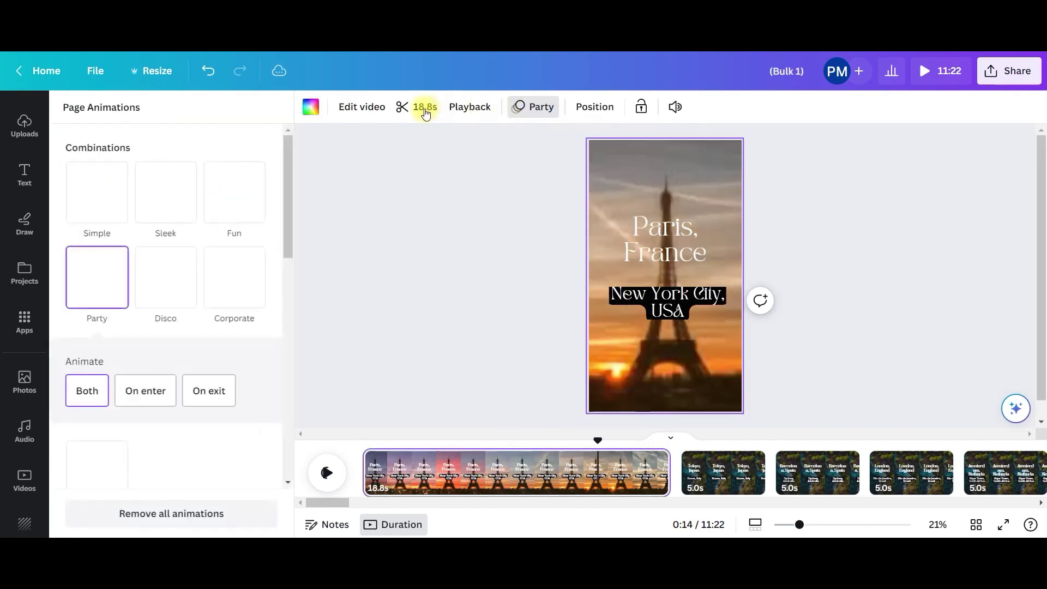
{"action": "left_click", "coordinate": [423, 107]}
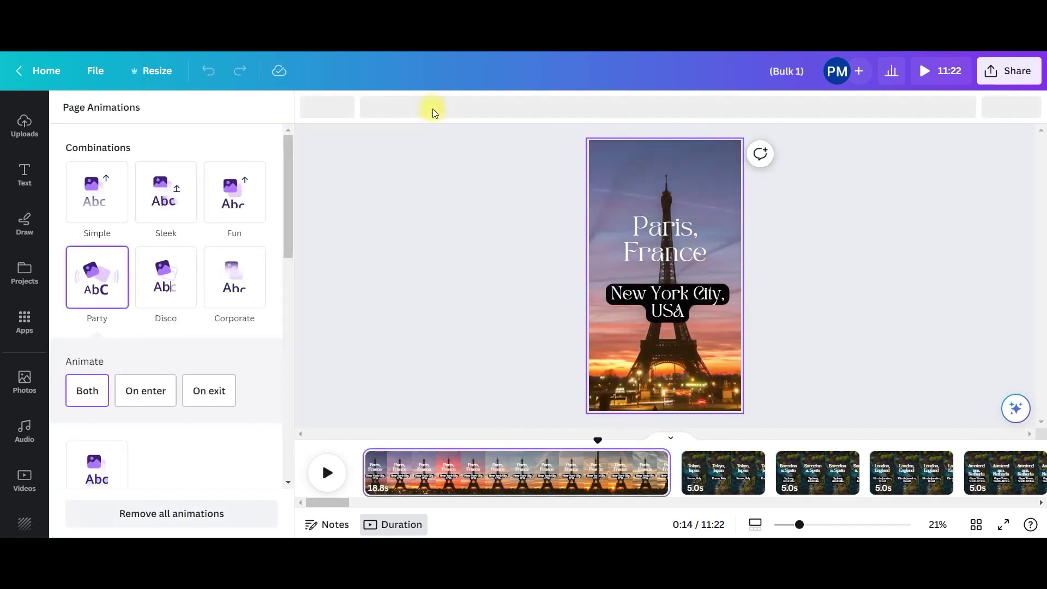
{"action": "mouse_move", "coordinate": [998, 108]}
{"action": "left_mouse_down"}
{"action": "mouse_move", "coordinate": [981, 117]}
{"action": "mouse_move", "coordinate": [1002, 105]}
{"action": "left_mouse_up"}
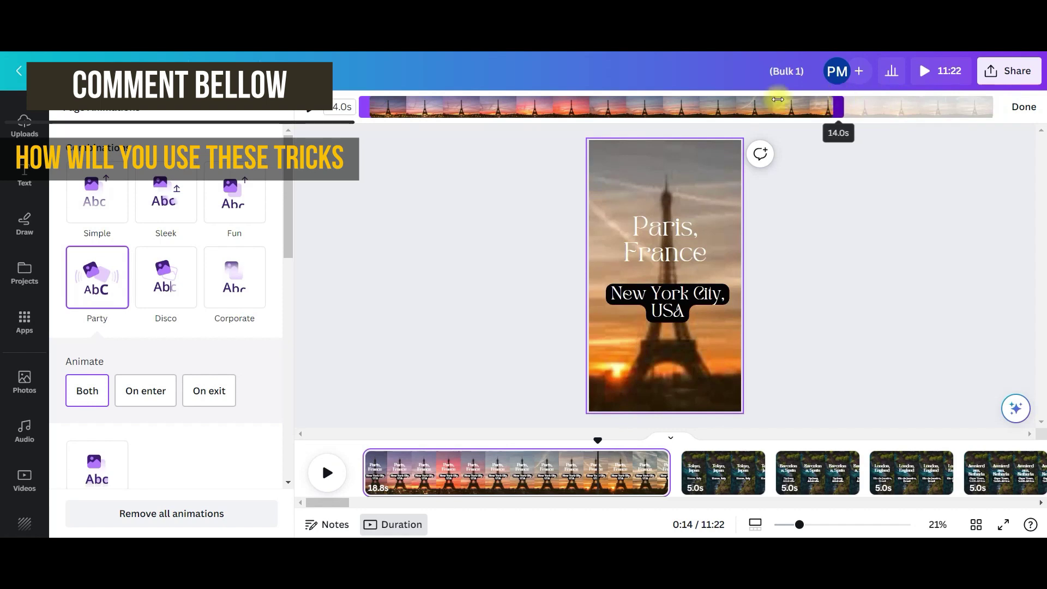
{"action": "left_click_drag", "start_coordinate": [1002, 105], "coordinate": [871, 107]}
{"action": "left_click_drag", "start_coordinate": [765, 112], "coordinate": [750, 111]}
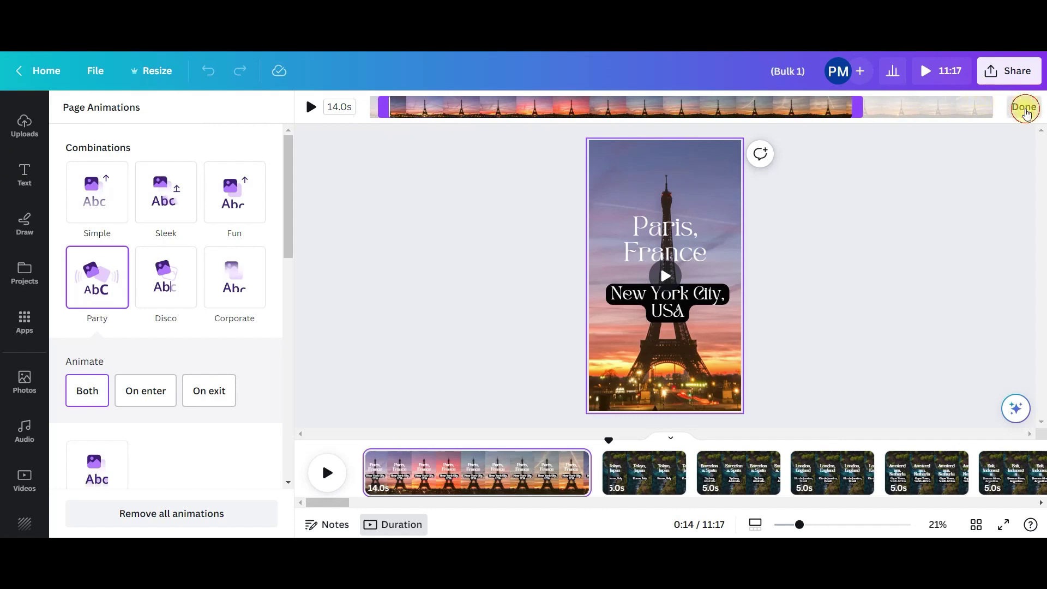
{"action": "left_click", "coordinate": [1024, 107]}
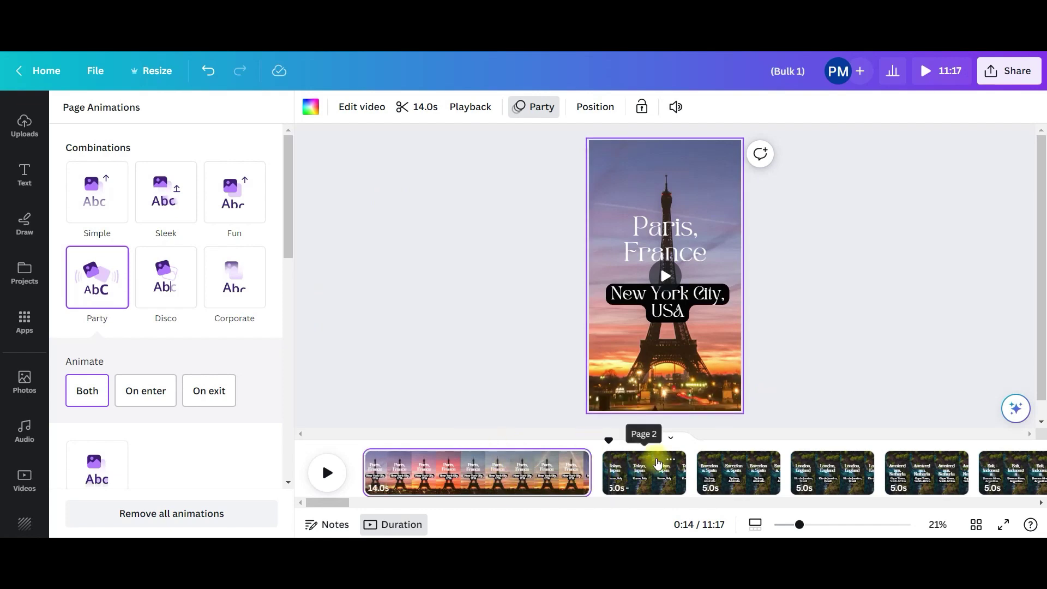
- Give the Tokyo, Japan page a Tokyo city skyline video background
{"action": "left_click", "coordinate": [655, 473]}
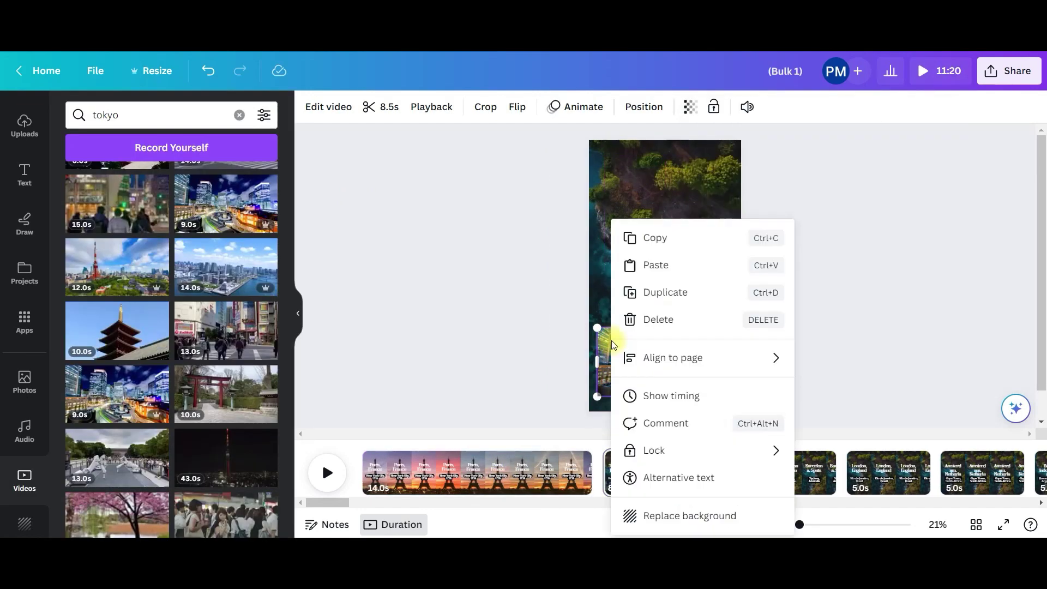
{"action": "left_click", "coordinate": [690, 515]}
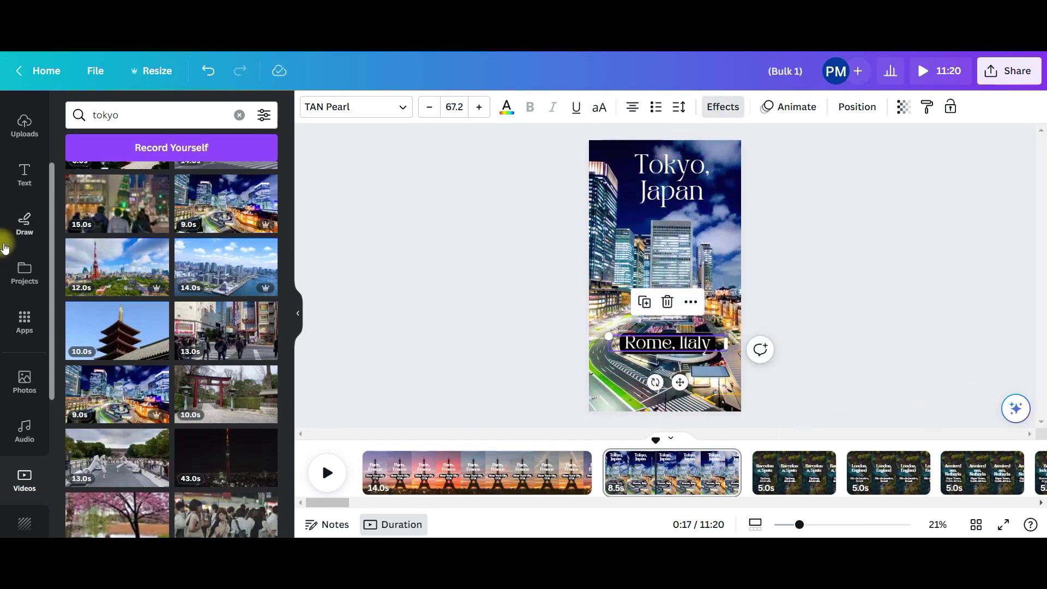
{"action": "left_click", "coordinate": [24, 430]}
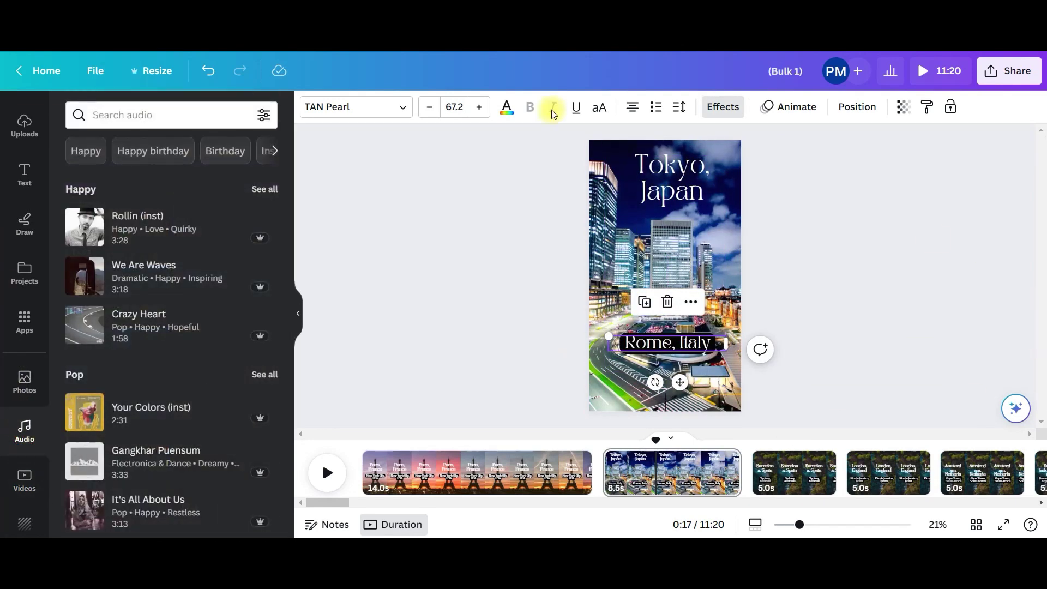
- Add the 'Travel' search result Happy, Uplifting, Ambient track to the timeline, aligned to the start
{"action": "left_click", "coordinate": [172, 115]}
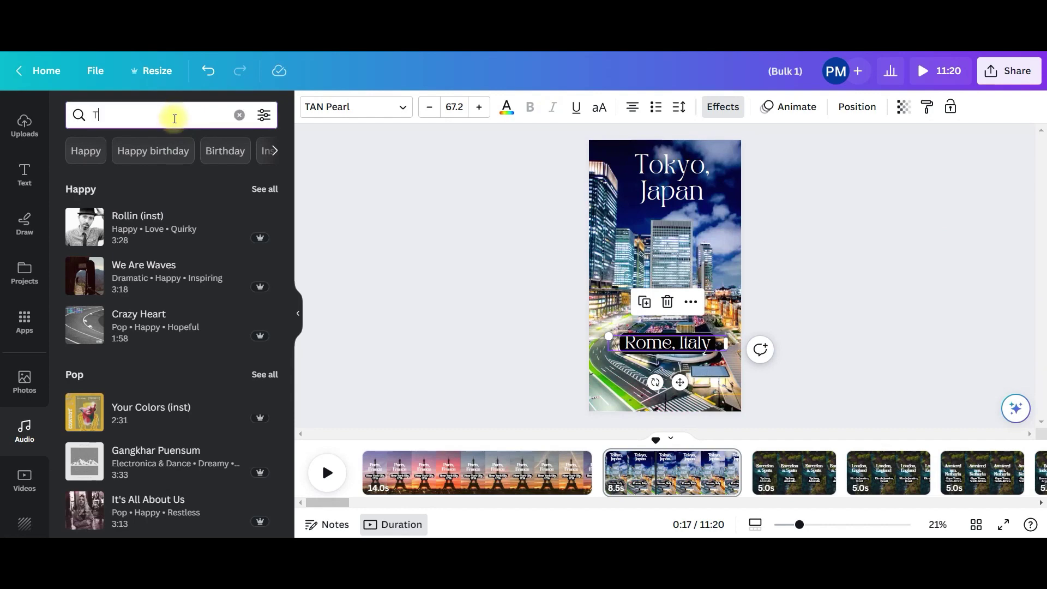
{"action": "type", "text": "ravel"}
{"action": "key", "text": "Return"}
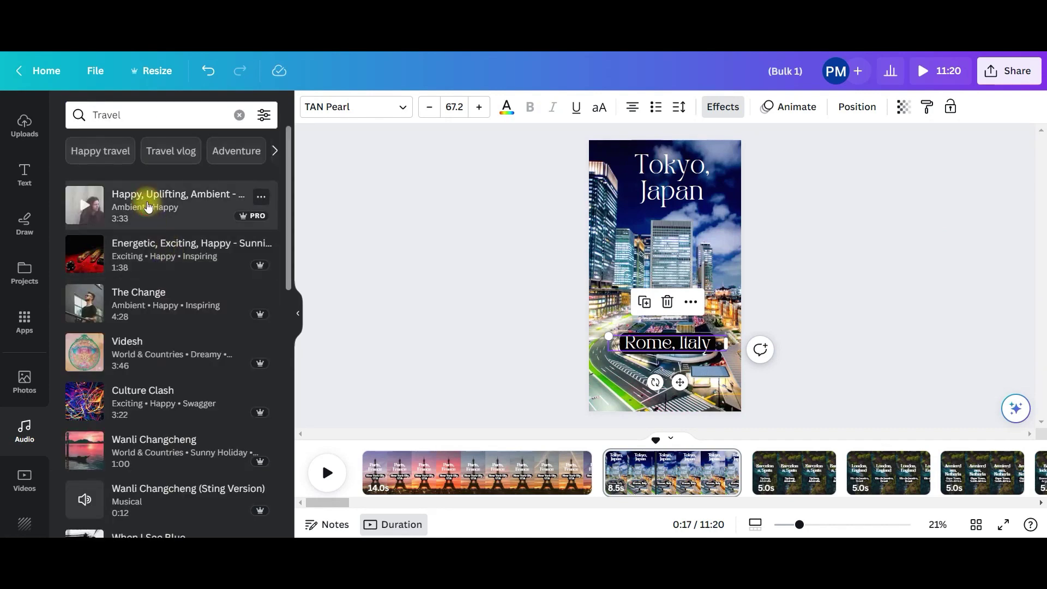
{"action": "left_click_drag", "start_coordinate": [148, 207], "coordinate": [475, 495]}
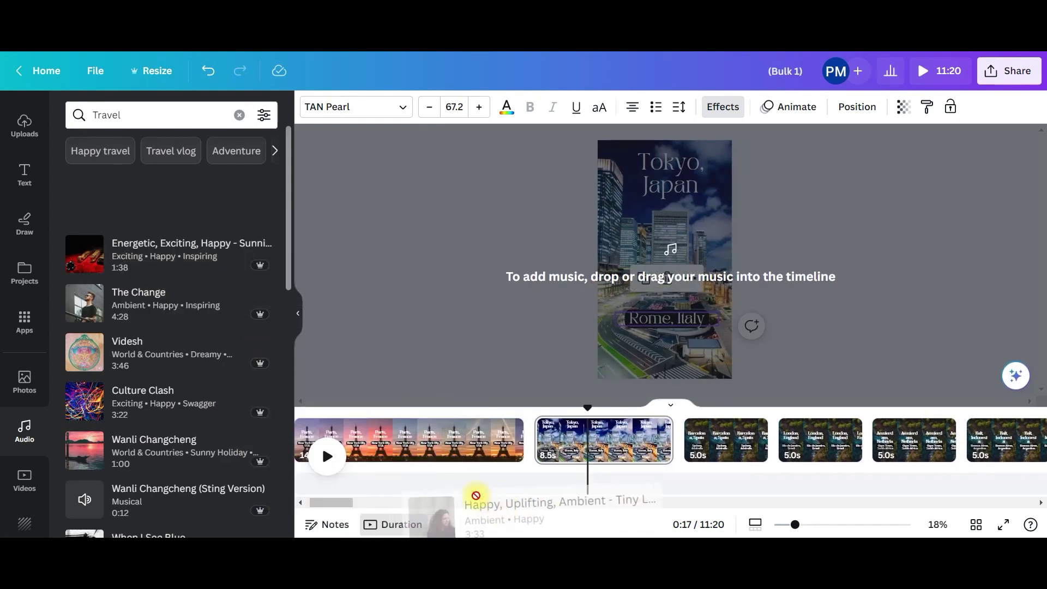
{"action": "left_click_drag", "start_coordinate": [475, 495], "coordinate": [352, 473]}
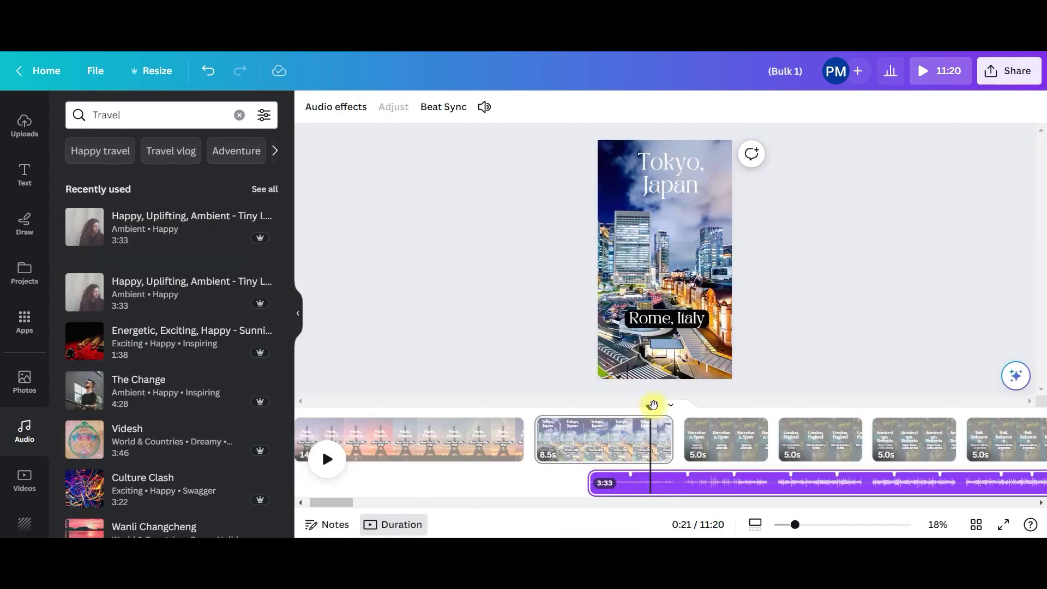
{"action": "left_click_drag", "start_coordinate": [617, 408], "coordinate": [363, 406]}
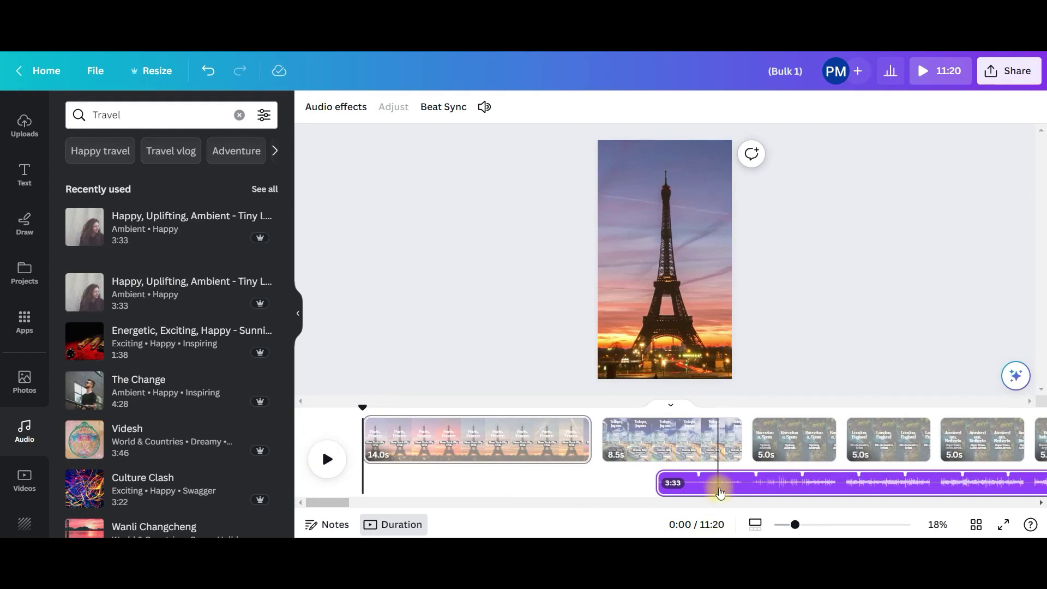
{"action": "left_click_drag", "start_coordinate": [450, 488], "coordinate": [351, 483]}
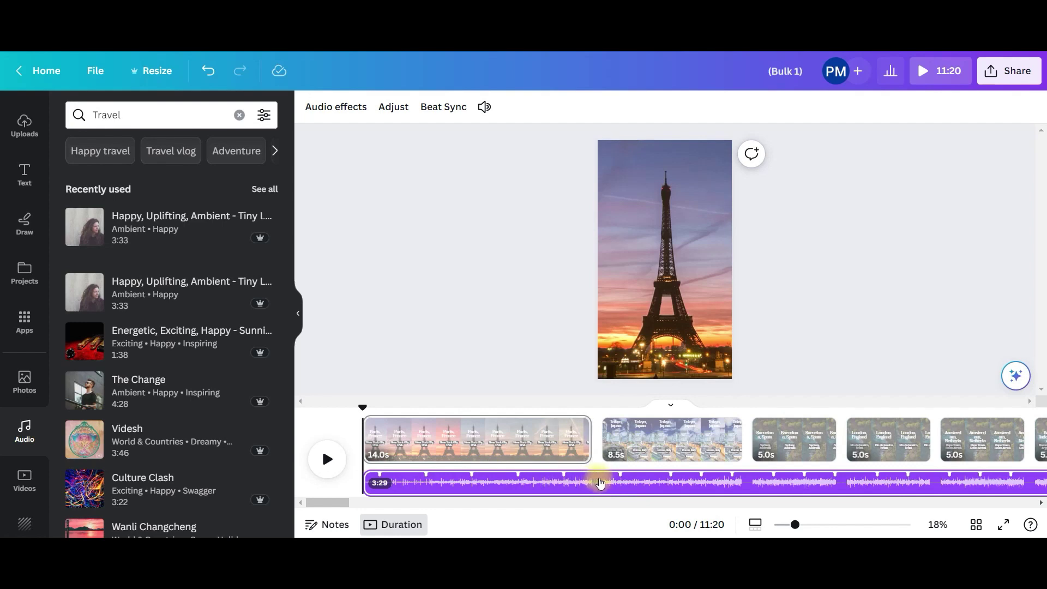
{"action": "left_click", "coordinate": [599, 483]}
- Split the travel music at 0:14 where the Paris page ends and select the first part
{"action": "right_click", "coordinate": [597, 483]}
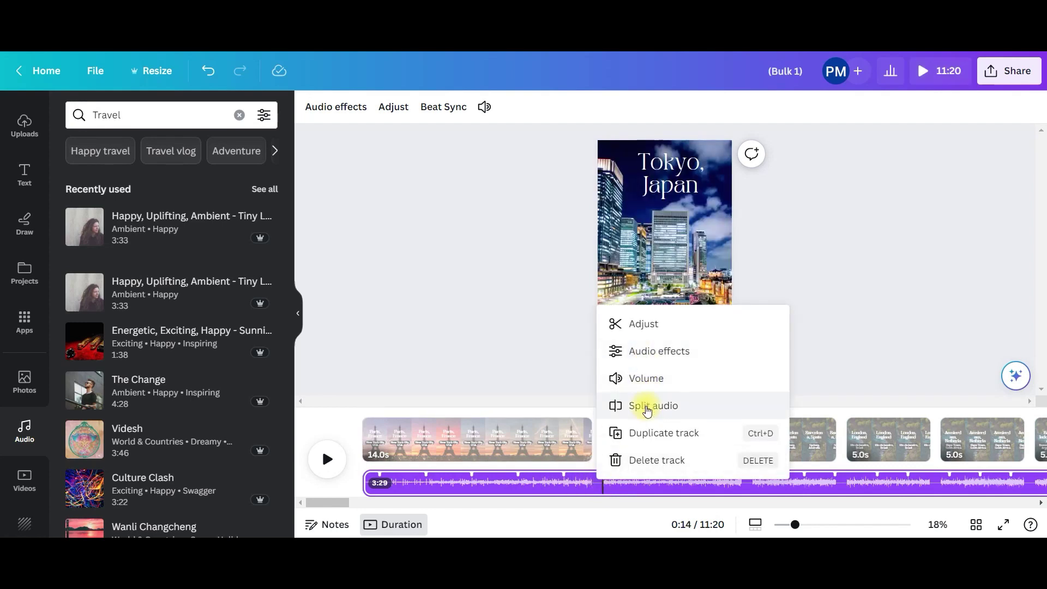
{"action": "left_click", "coordinate": [643, 405]}
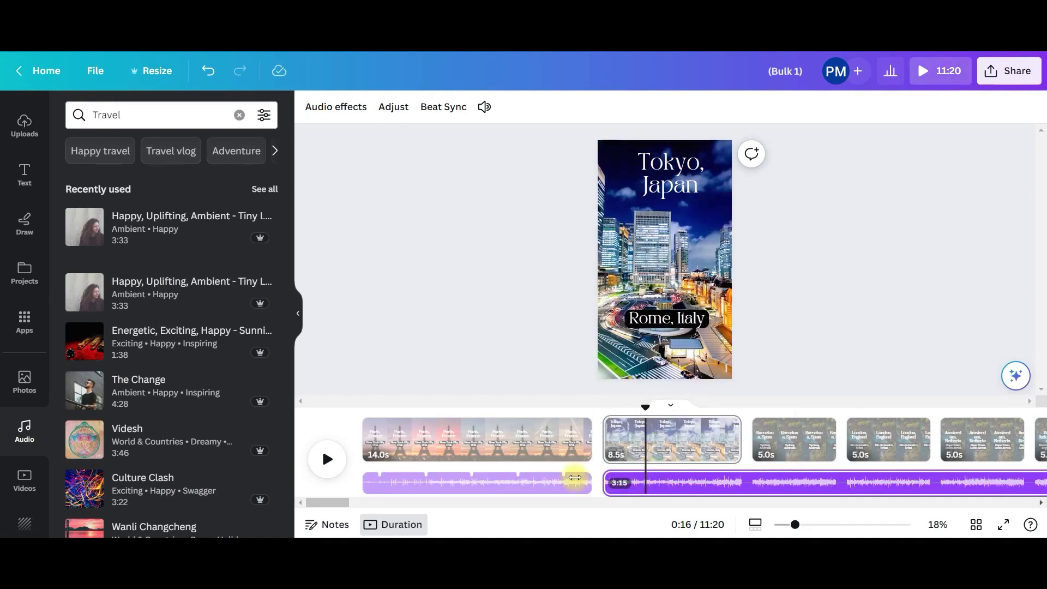
{"action": "left_click", "coordinate": [502, 483]}
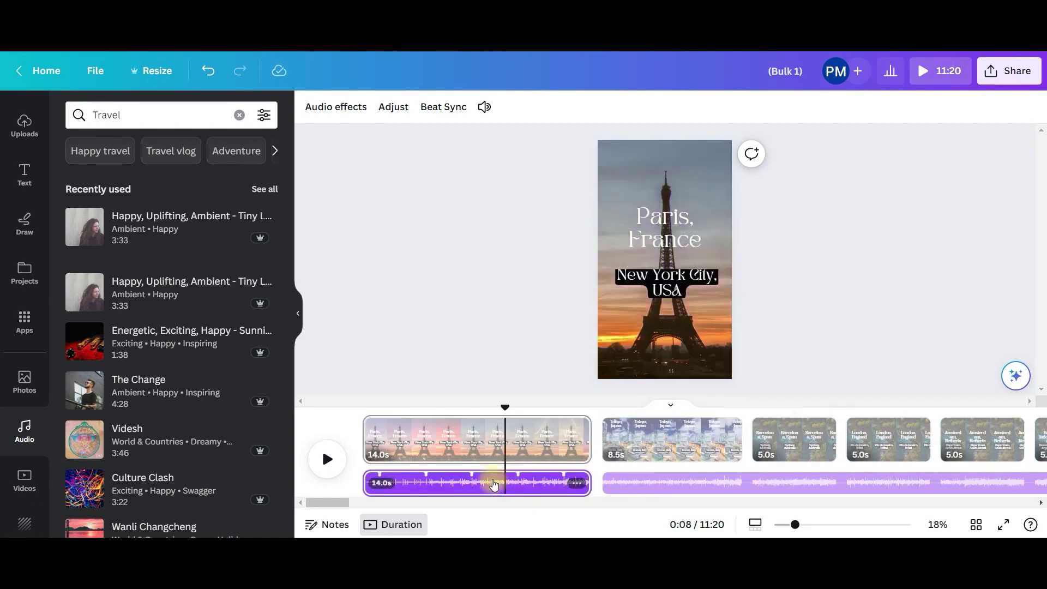
- Adjust the first music part's volume and song portion, and give it a 0.6 s fade-in
{"action": "left_click", "coordinate": [486, 108]}
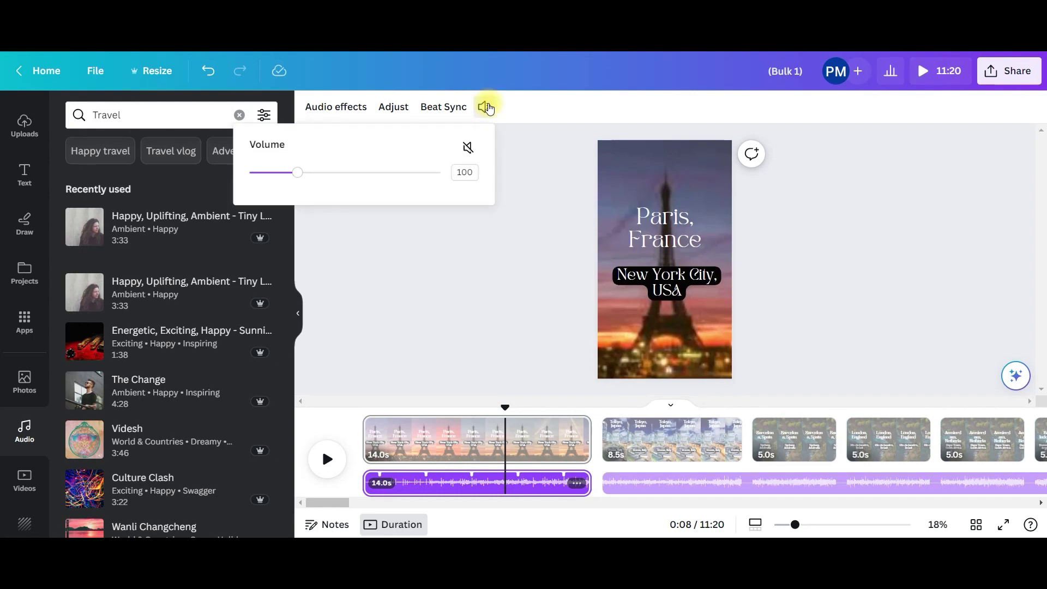
{"action": "left_click_drag", "start_coordinate": [296, 179], "coordinate": [304, 186]}
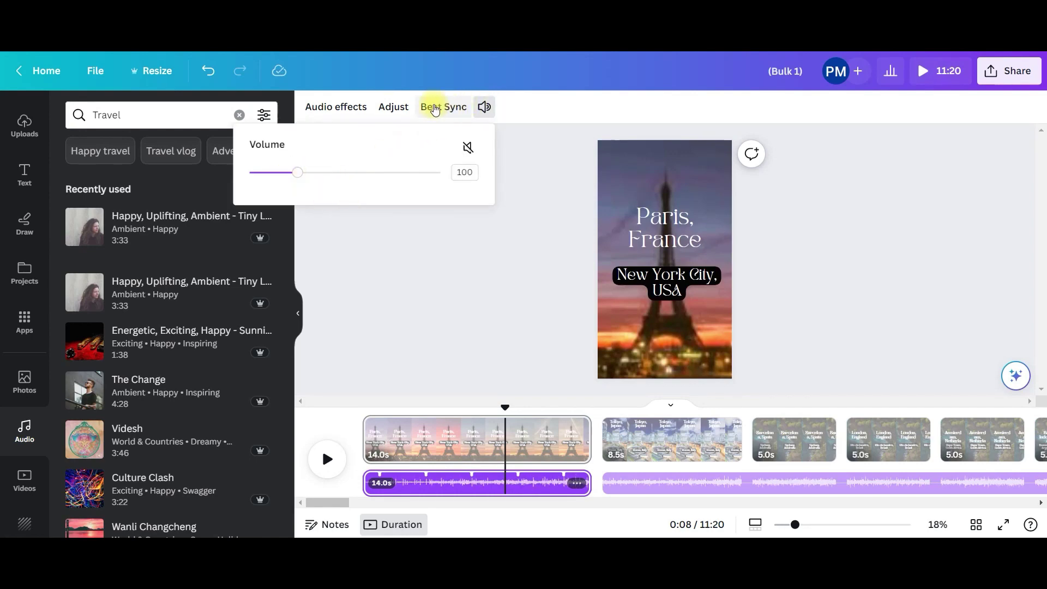
{"action": "left_click", "coordinate": [385, 112]}
{"action": "mouse_move", "coordinate": [548, 480]}
{"action": "left_mouse_down"}
{"action": "mouse_move", "coordinate": [464, 483]}
{"action": "mouse_move", "coordinate": [512, 488]}
{"action": "left_mouse_up"}
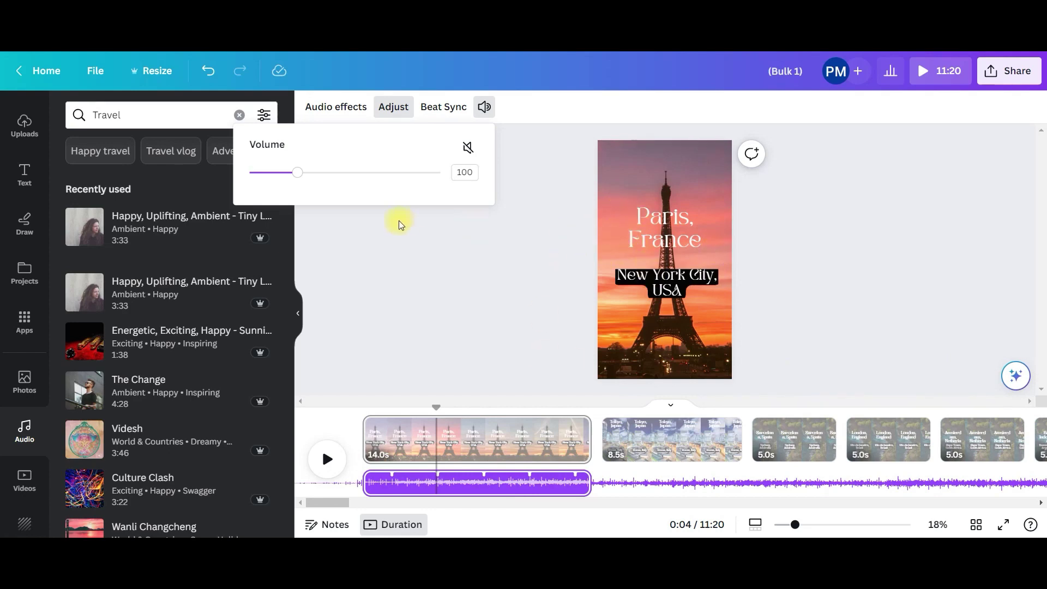
{"action": "left_click", "coordinate": [341, 113]}
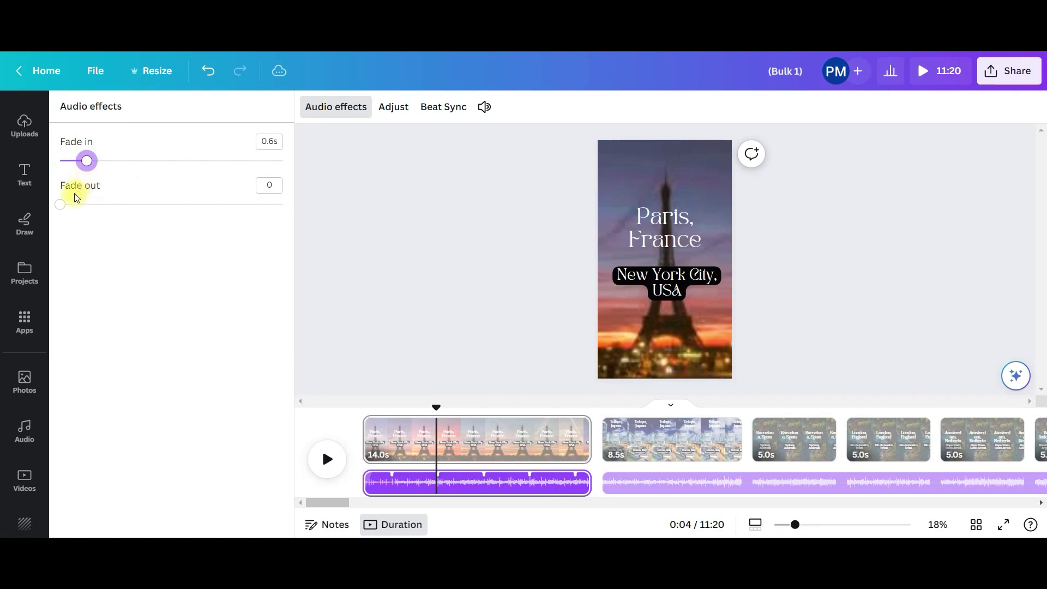
{"action": "left_click_drag", "start_coordinate": [67, 210], "coordinate": [101, 204]}
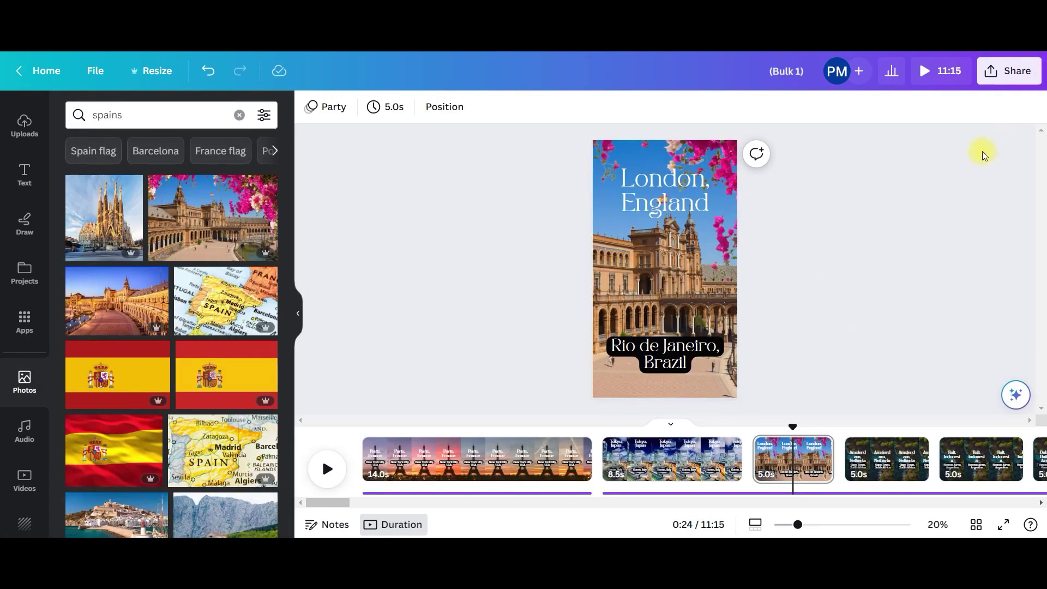
- Set the download to export only Page 1 as an MP4 video
{"action": "left_click", "coordinate": [1011, 73]}
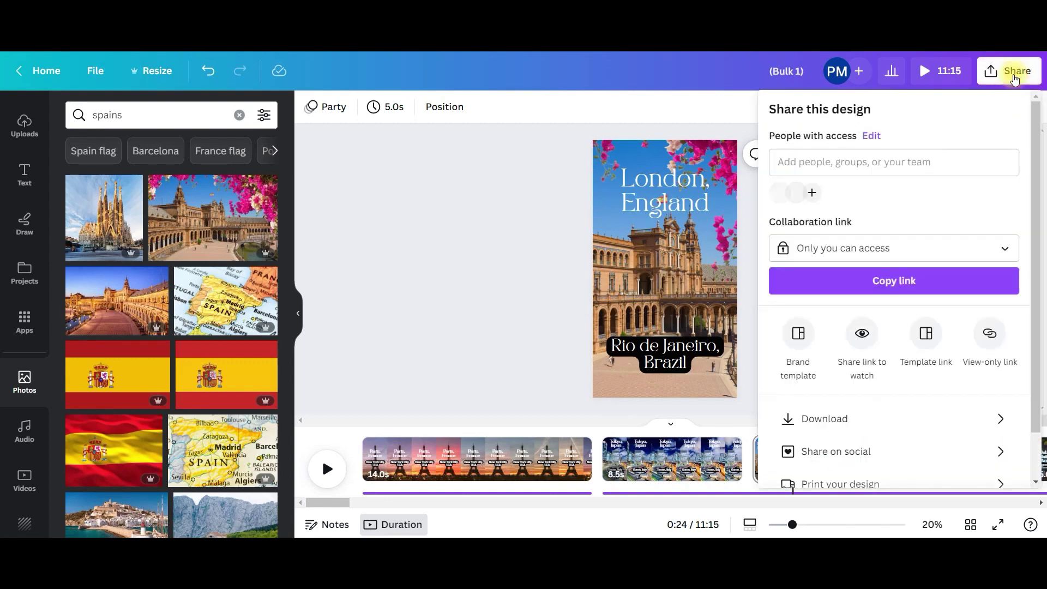
{"action": "left_click", "coordinate": [839, 420]}
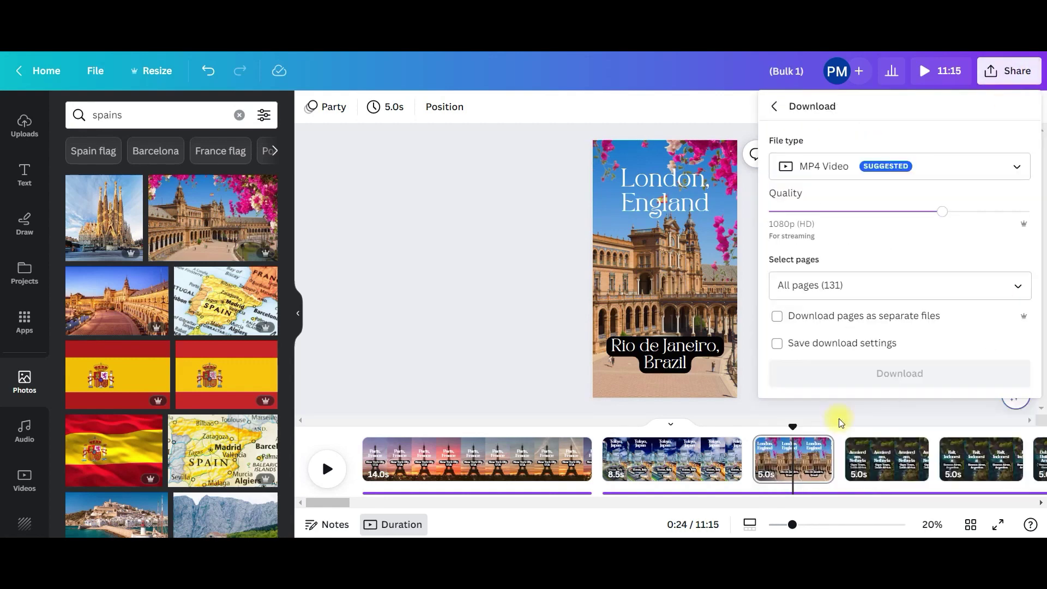
{"action": "left_click", "coordinate": [1007, 284]}
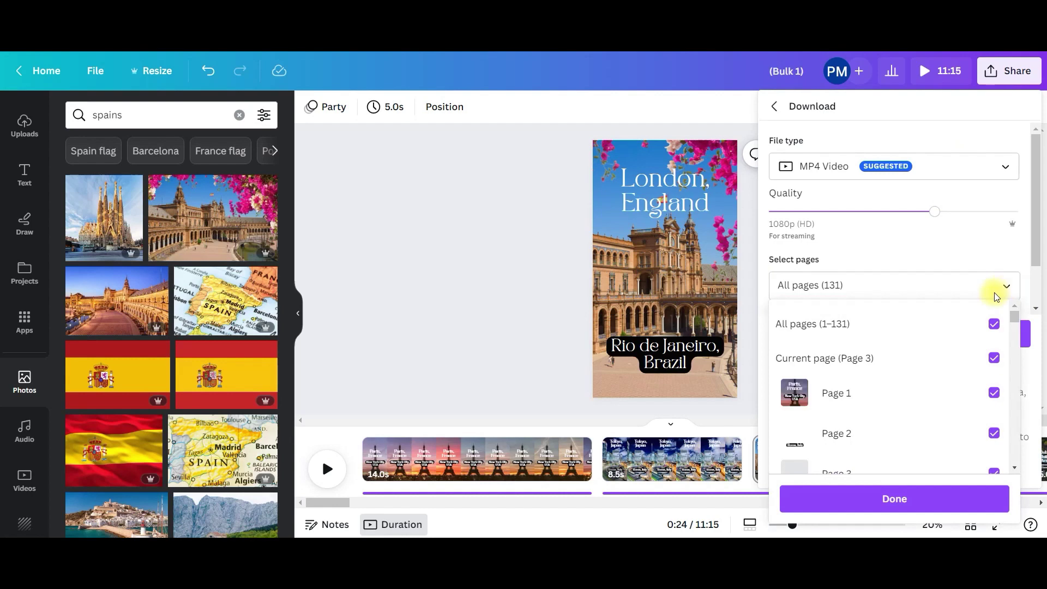
{"action": "left_click", "coordinate": [995, 323]}
{"action": "left_click", "coordinate": [1005, 393]}
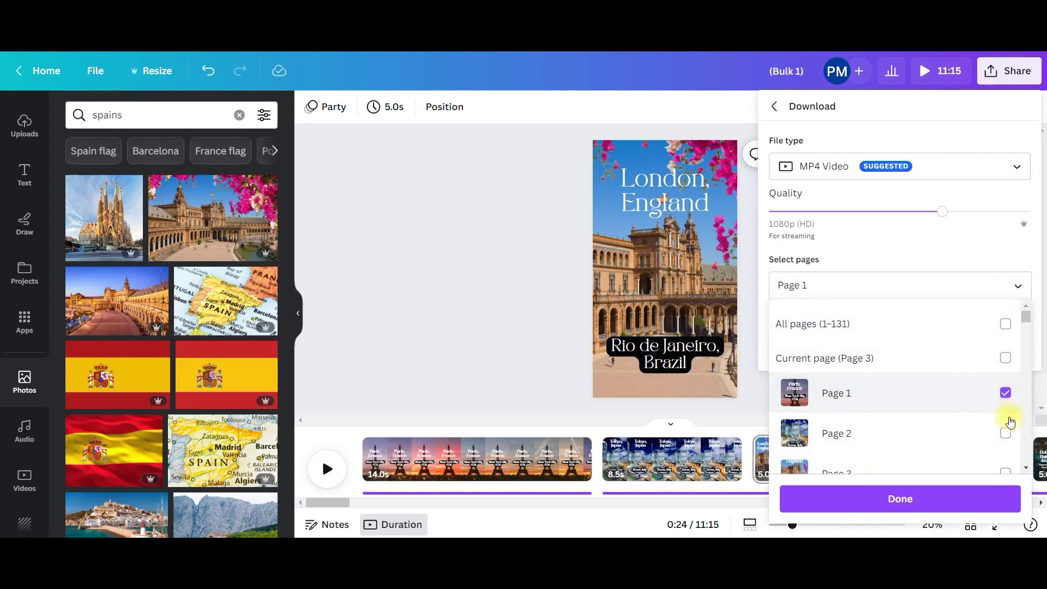
{"action": "left_click", "coordinate": [968, 503]}
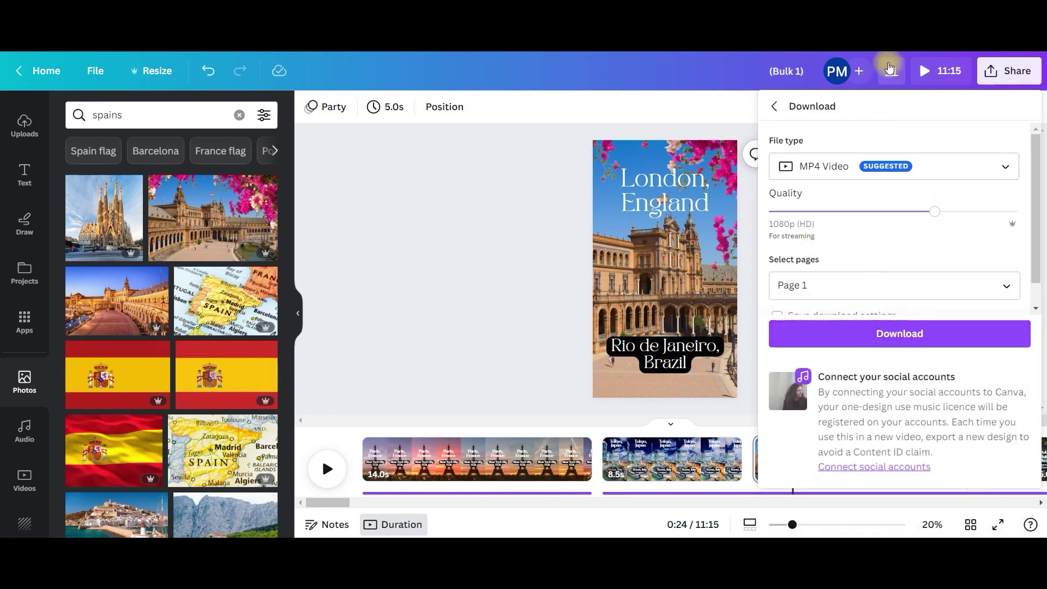
{"action": "left_click", "coordinate": [1008, 71]}
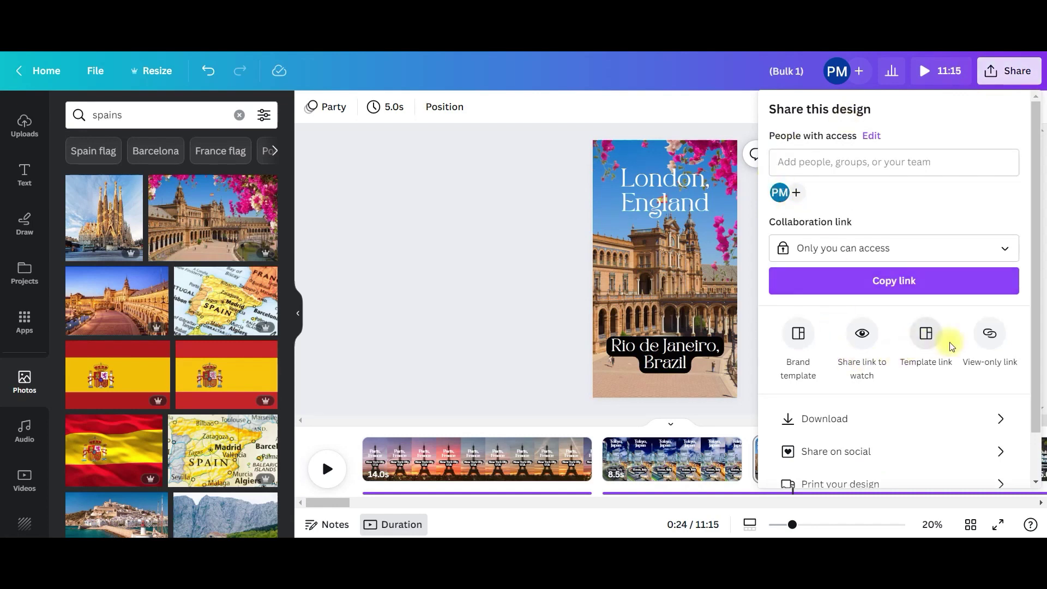
- Choose Share on social and pick Instagram as the destination
{"action": "left_click", "coordinate": [852, 451]}
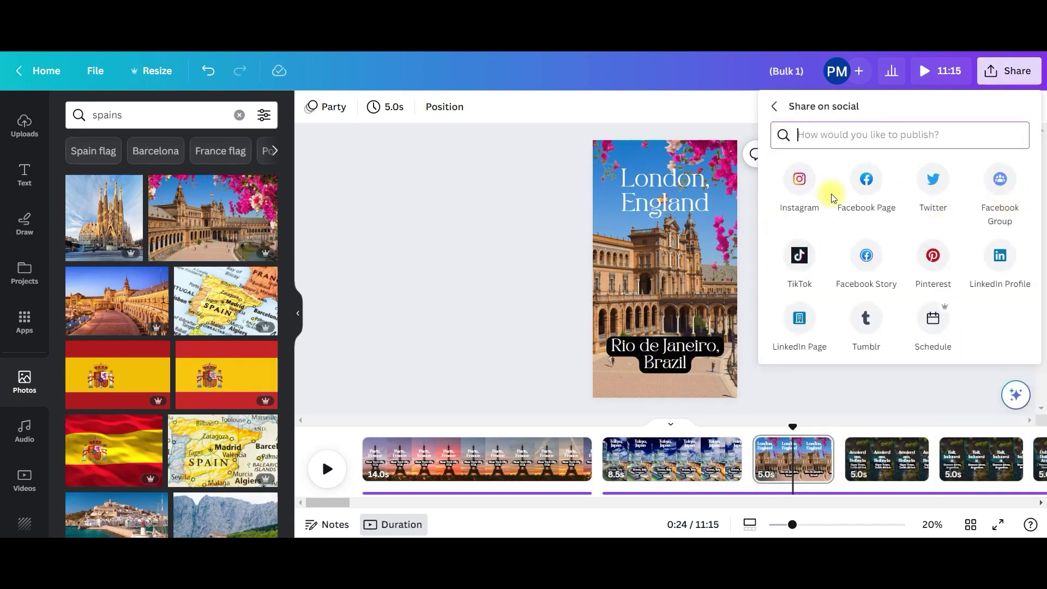
{"action": "left_click", "coordinate": [797, 178]}
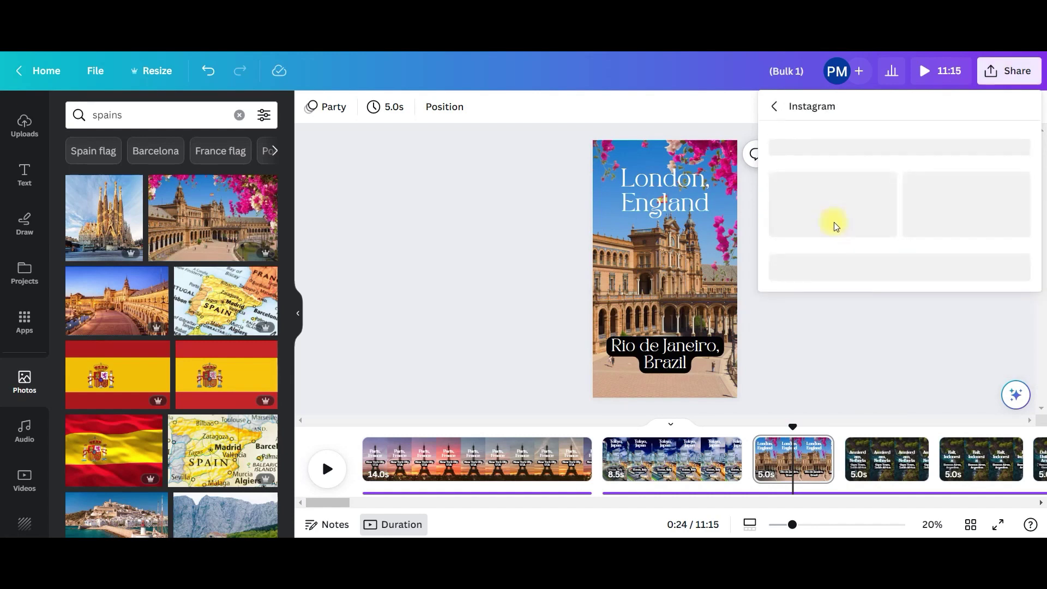